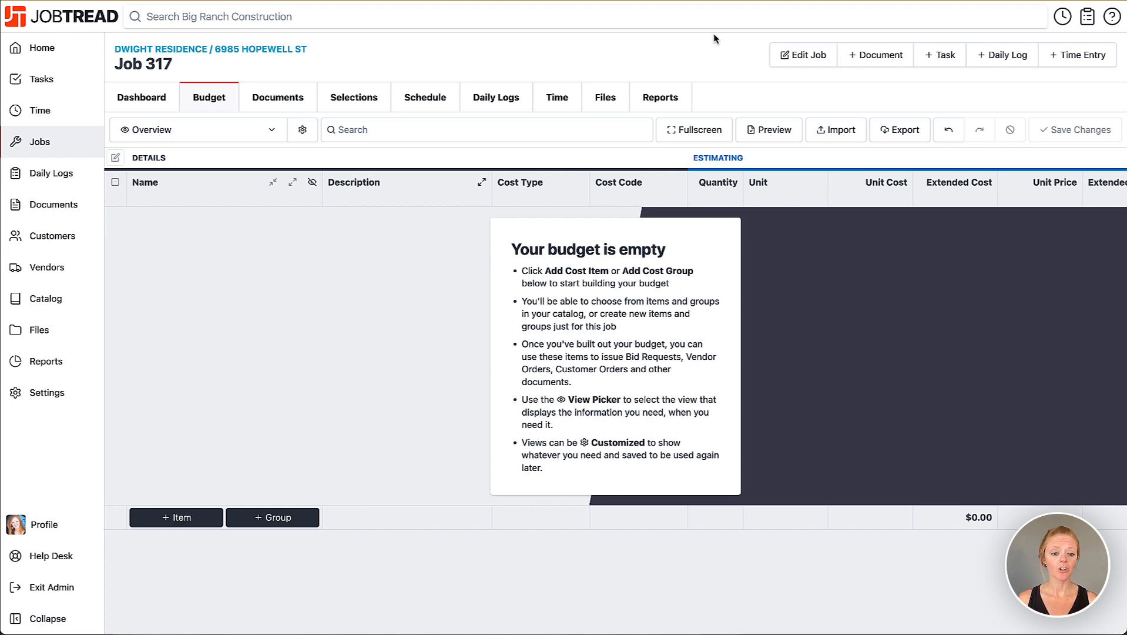
# Step: Create a new cost group named 'Basic Appliance Package Selection' in Job 317's budget
pyautogui.click(274, 517)
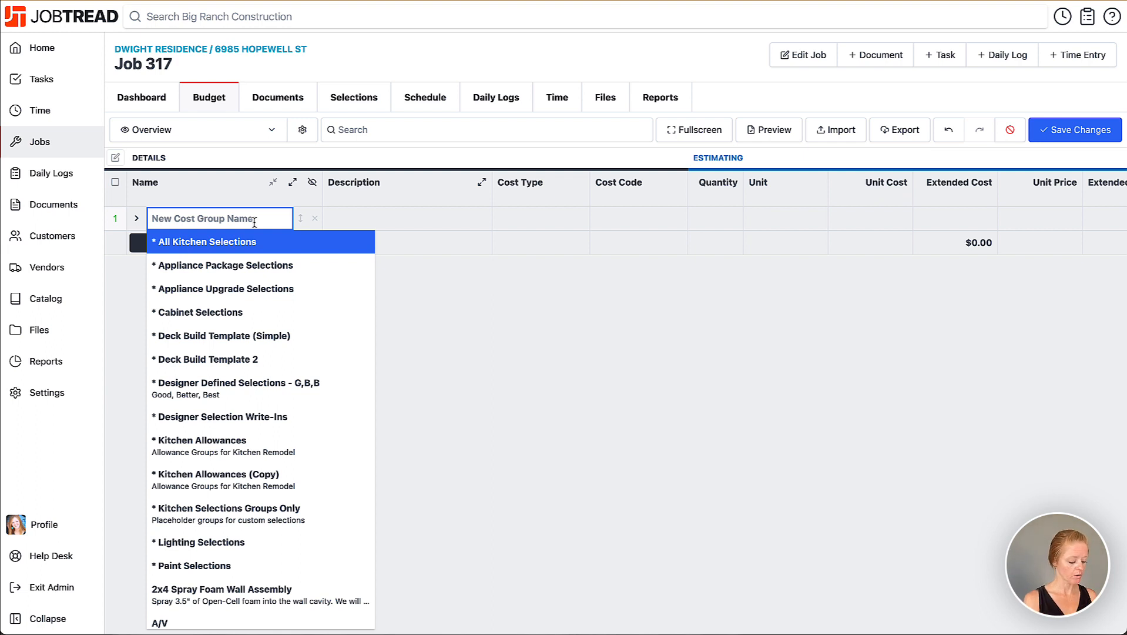
pyautogui.write('Basic Ap')
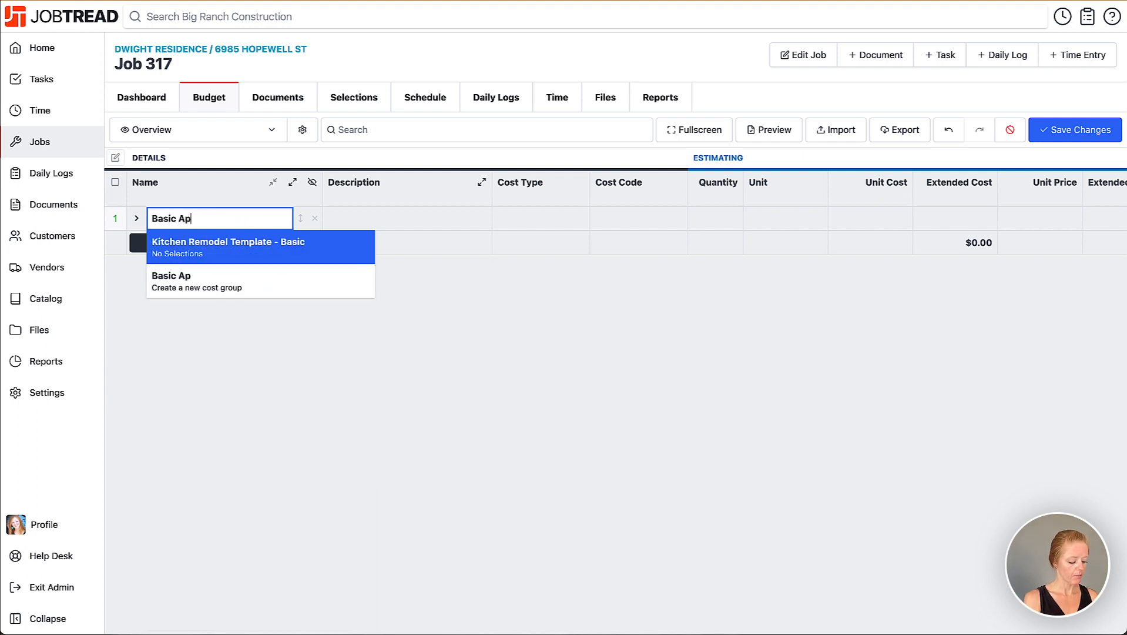
pyautogui.write('pliance Packa')
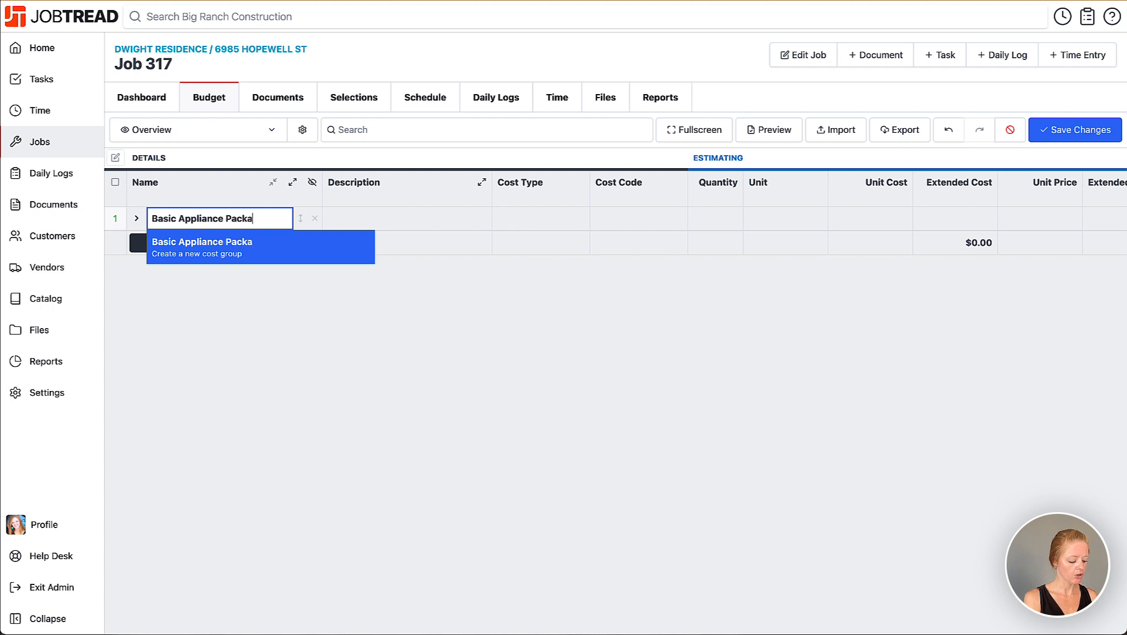
pyautogui.write('ge Selection')
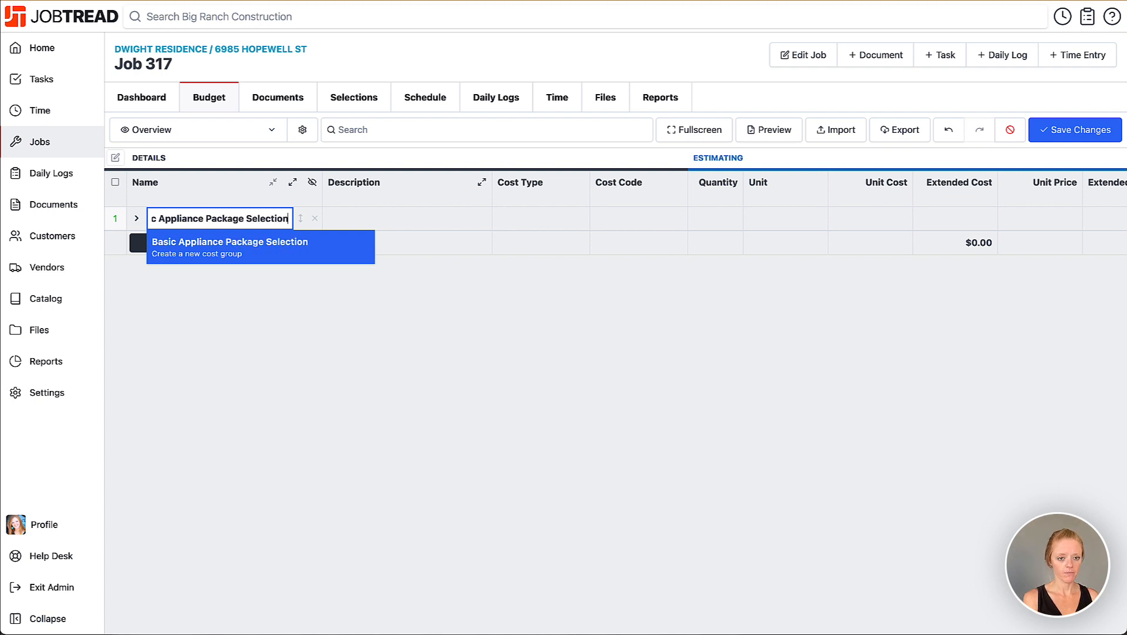
pyautogui.click(230, 247)
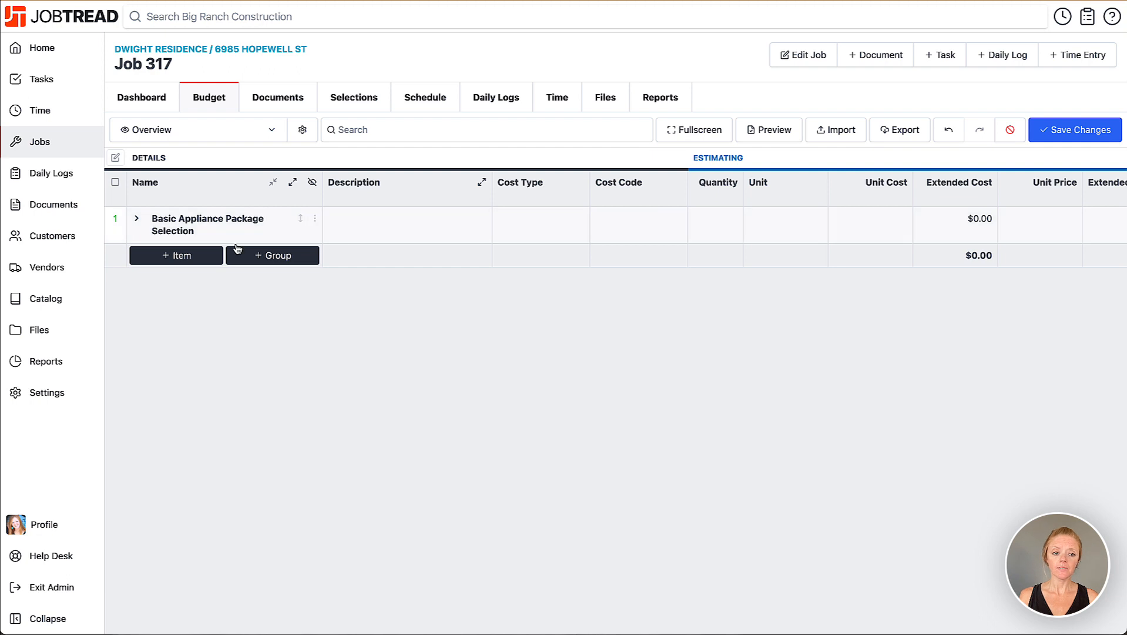
# Step: Add the Maytag stainless steel appliance package from the catalog and move it into the group
pyautogui.click(200, 256)
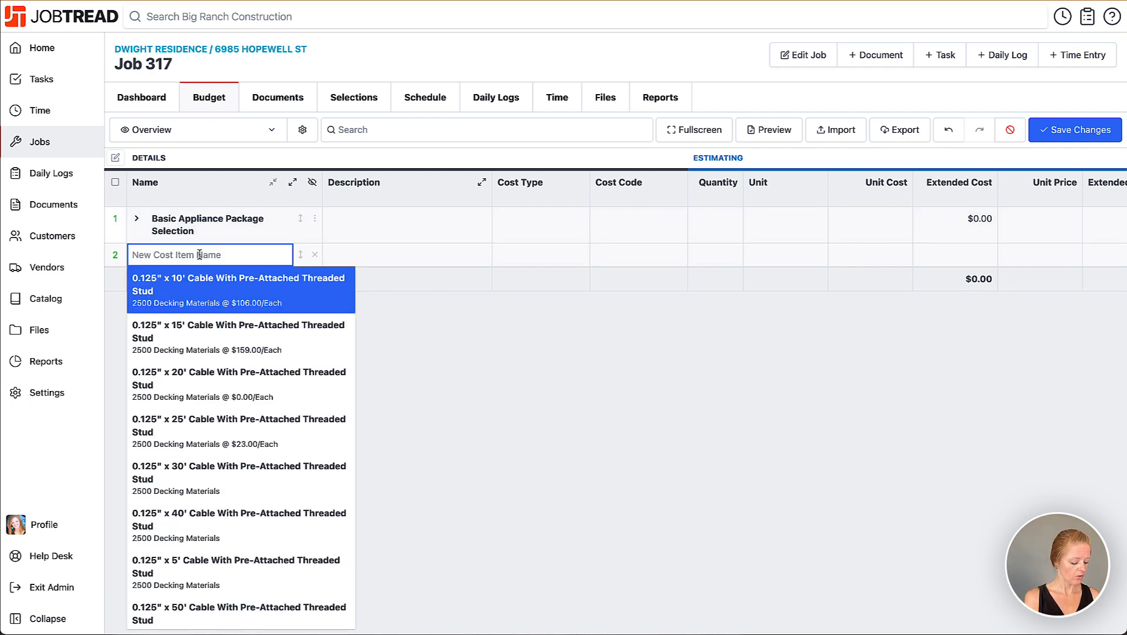
pyautogui.write('Maytag')
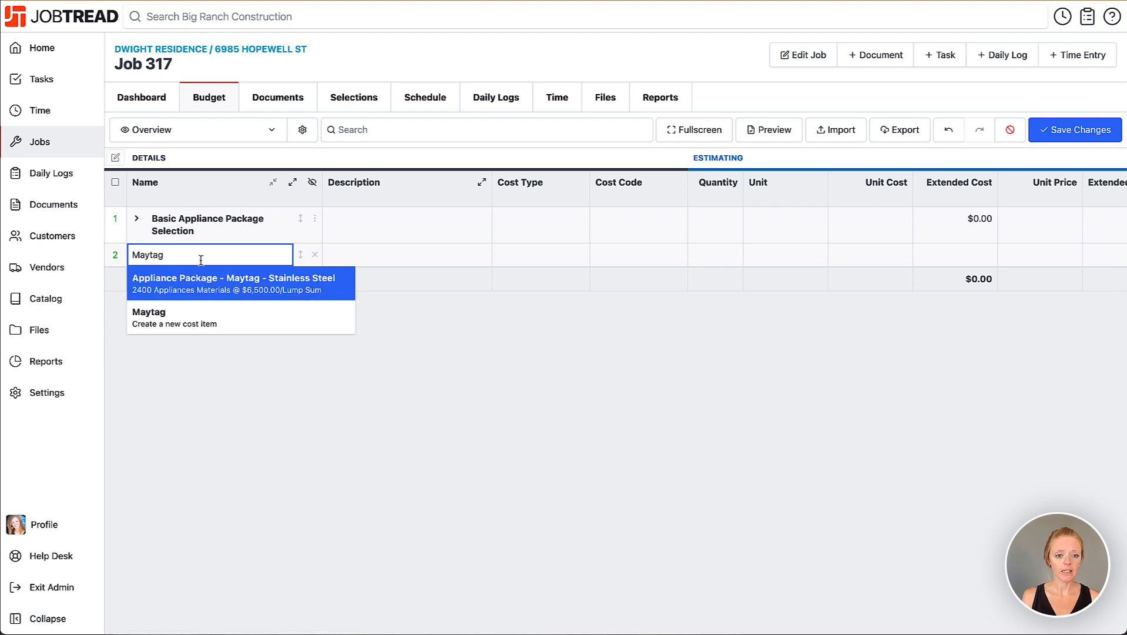
pyautogui.click(221, 283)
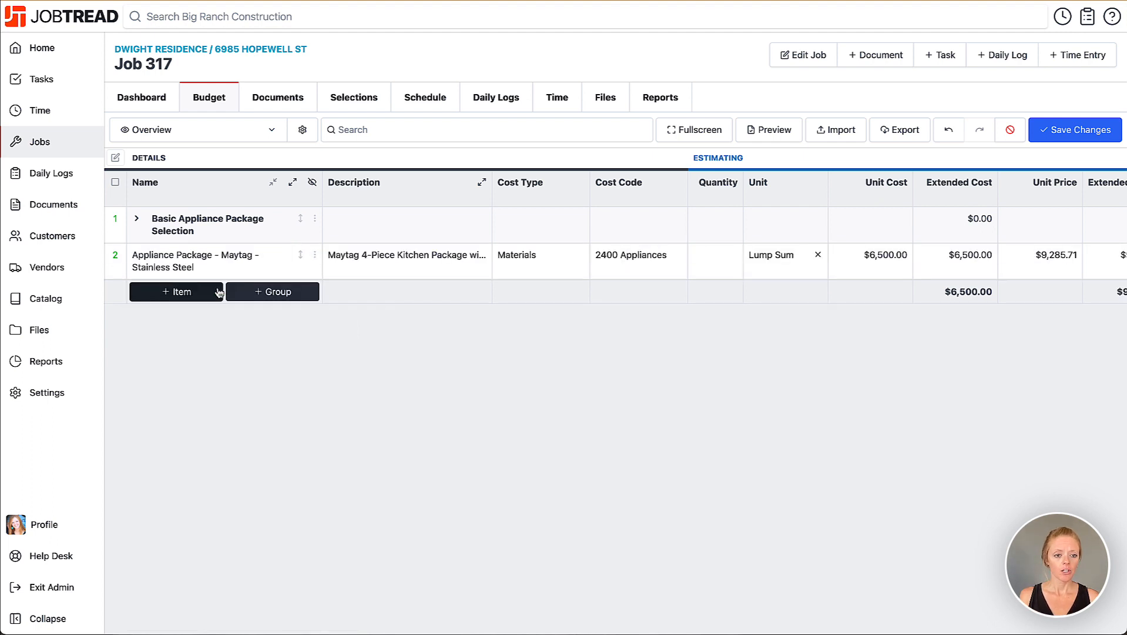
pyautogui.moveTo(299, 257); pyautogui.dragTo(299, 224)
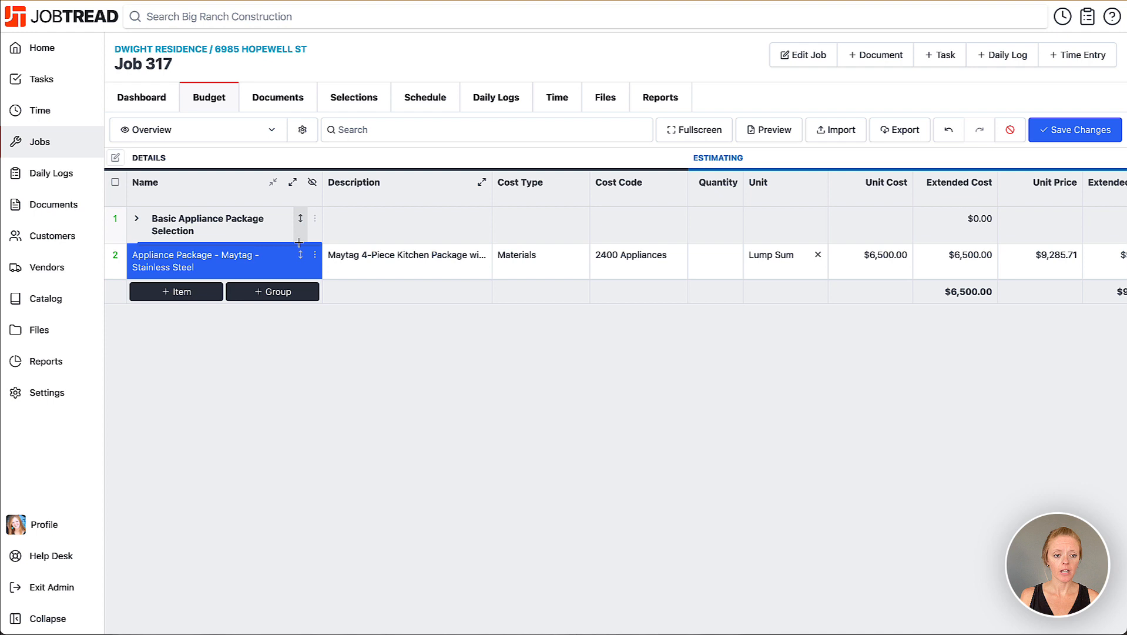
pyautogui.click(137, 218)
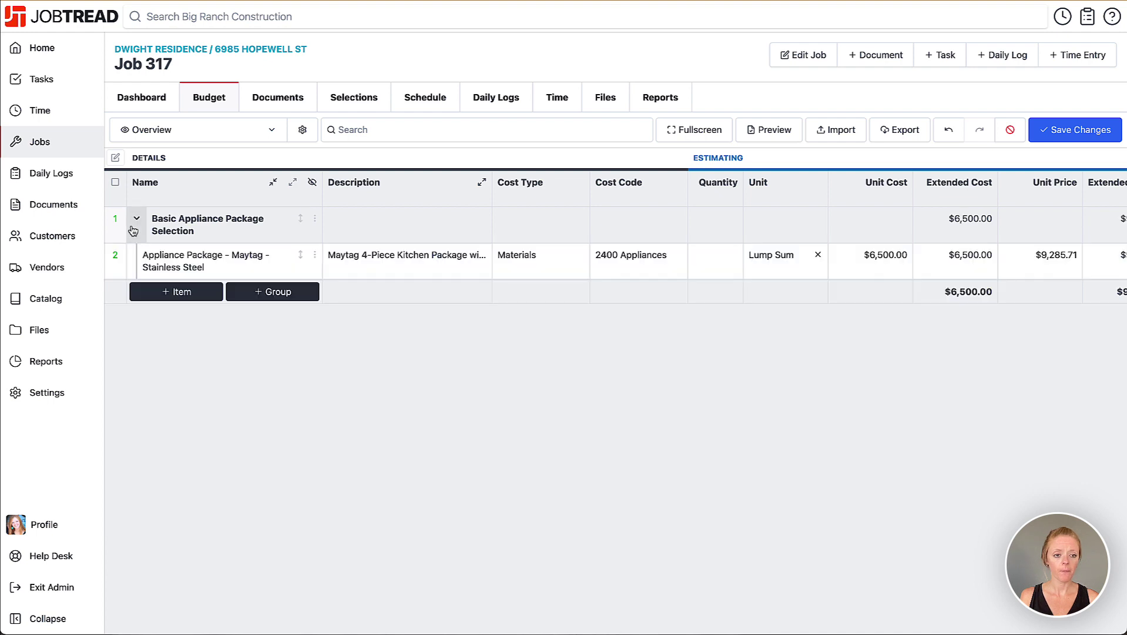
# Step: Add the Samsung and Fisher and Paykel appliance packages inside the group, totalling $22,000
pyautogui.click(315, 220)
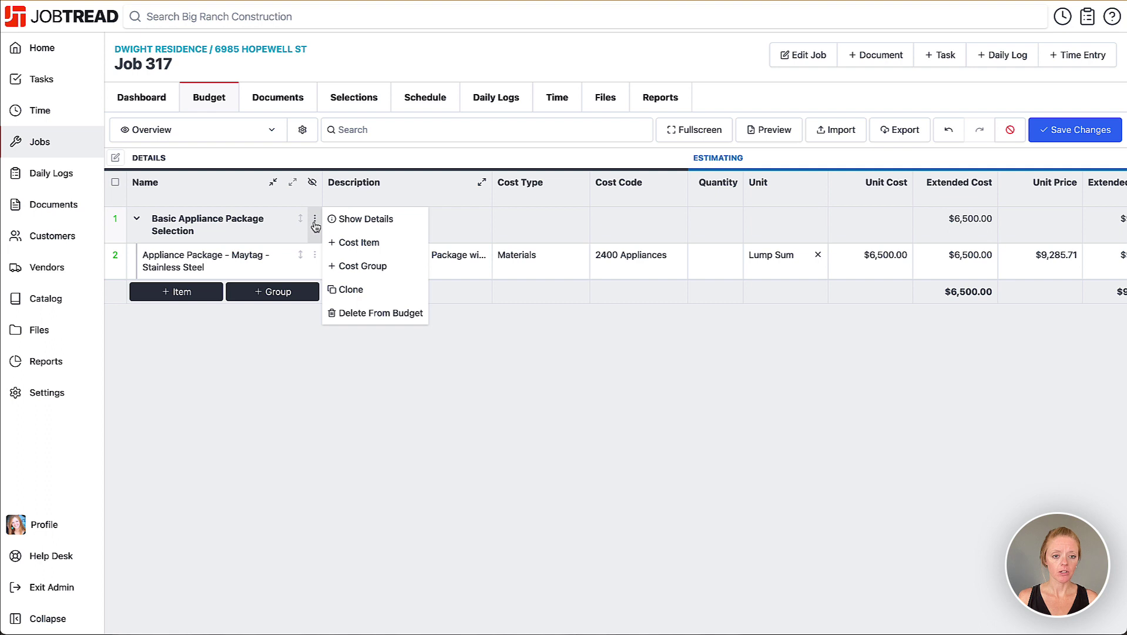
pyautogui.click(352, 242)
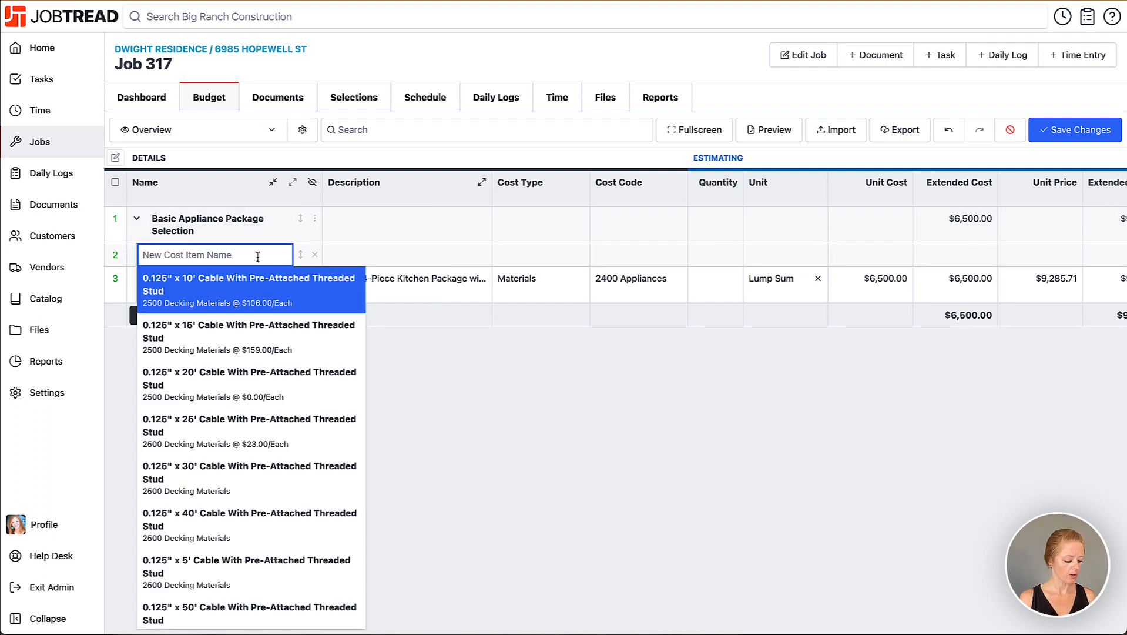
pyautogui.write('sams')
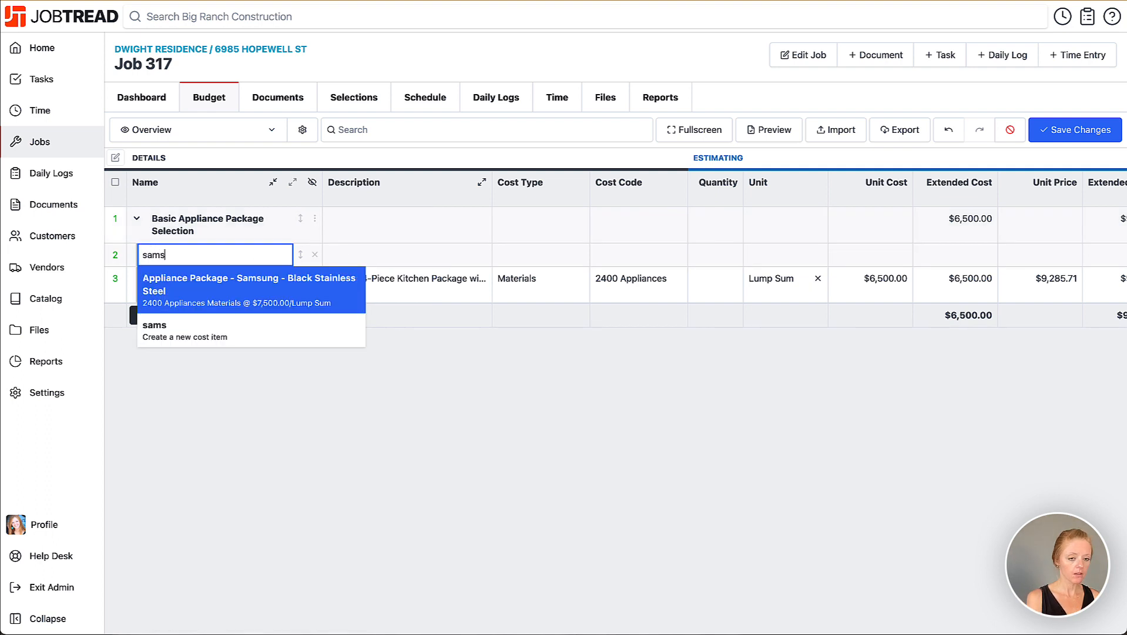
pyautogui.click(249, 284)
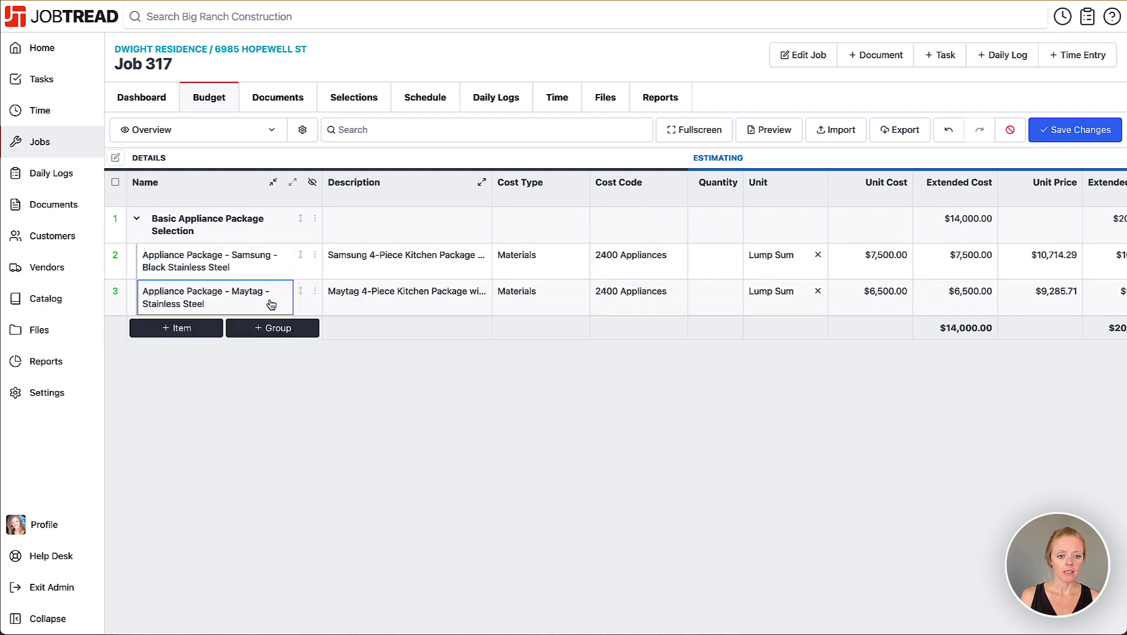
pyautogui.click(314, 220)
pyautogui.click(361, 242)
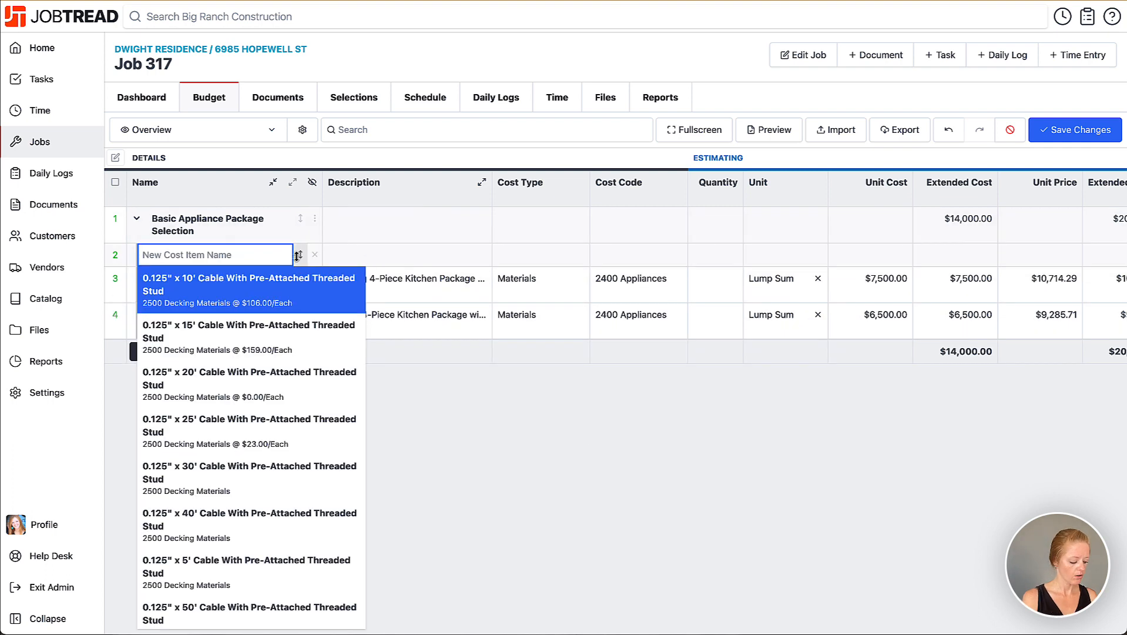
pyautogui.write('fishe')
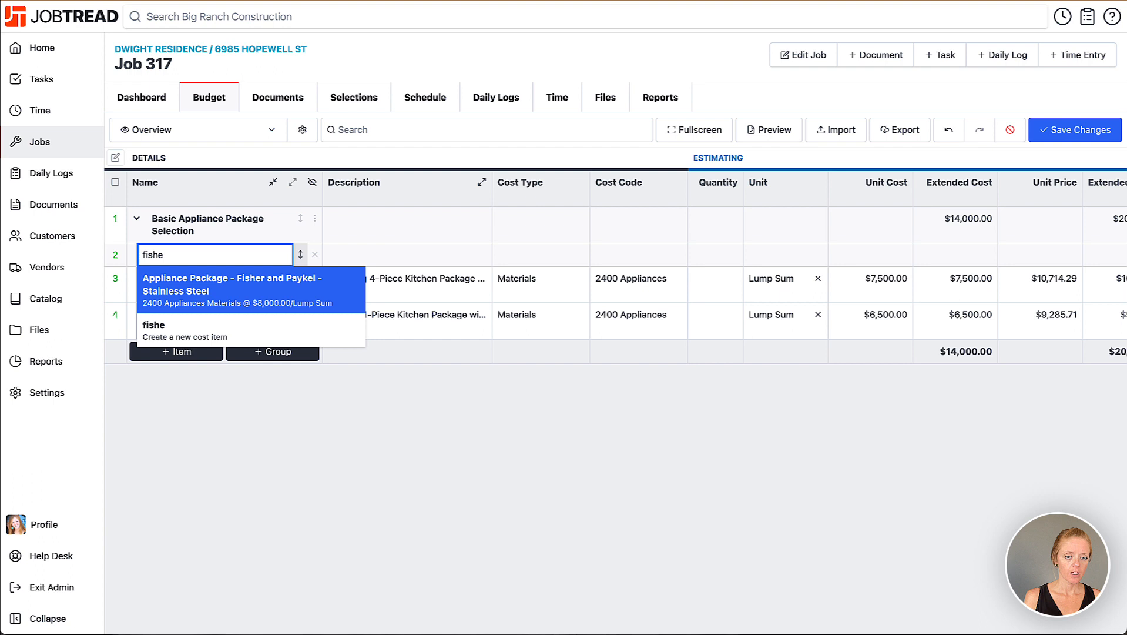
pyautogui.click(248, 284)
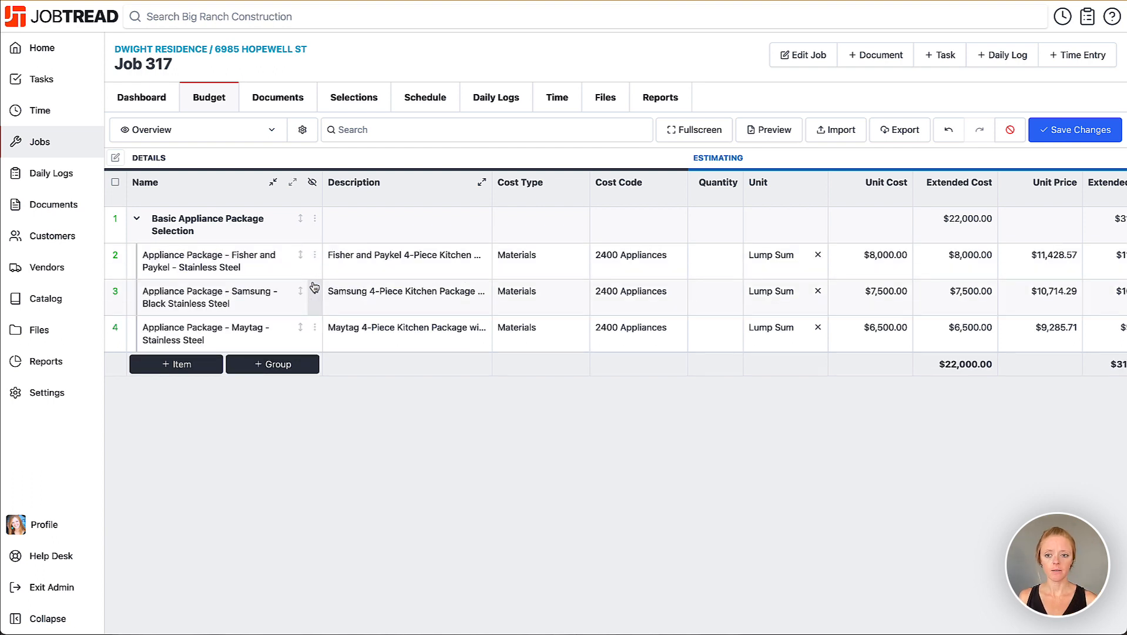
# Step: Compare unit costs and order the packages Maytag, Samsung, then Fisher and Paykel
pyautogui.click(885, 291)
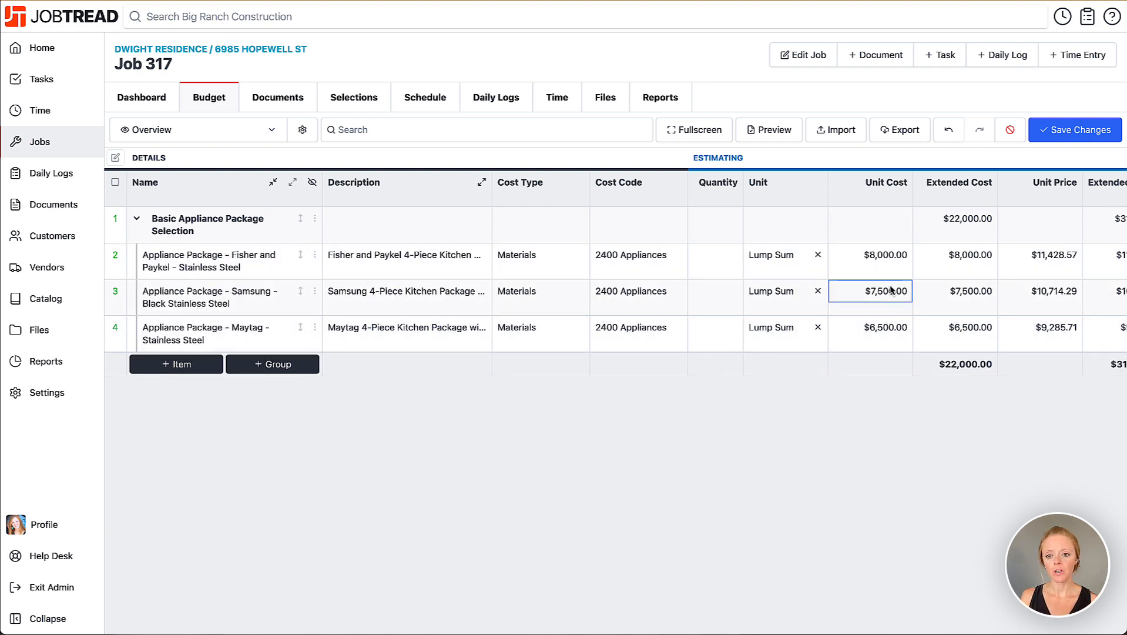
pyautogui.click(882, 260)
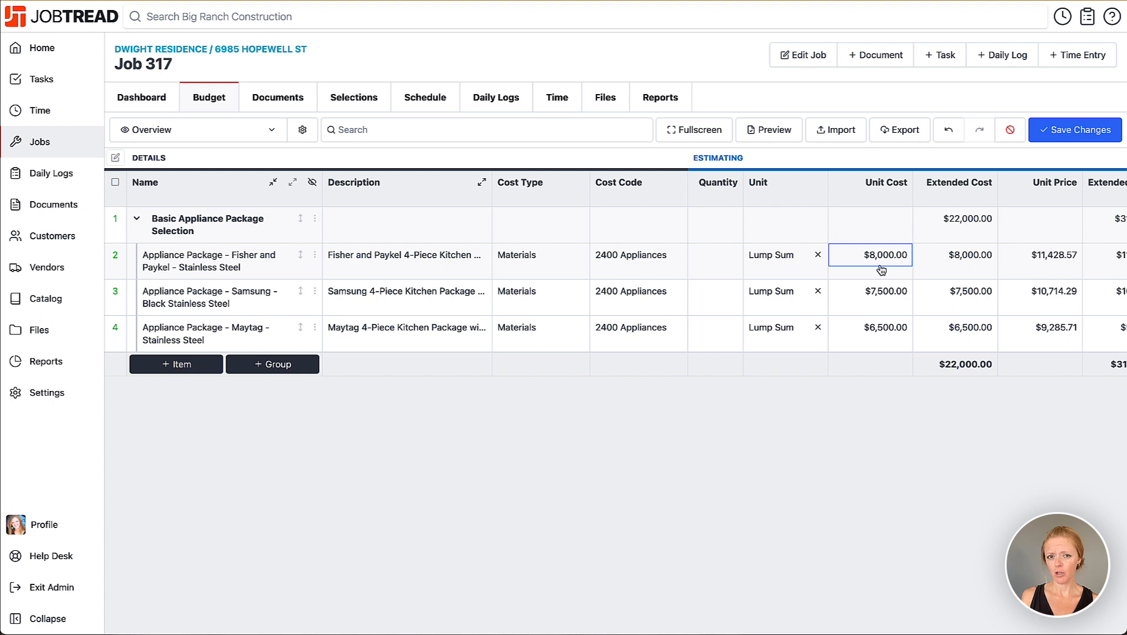
pyautogui.click(885, 327)
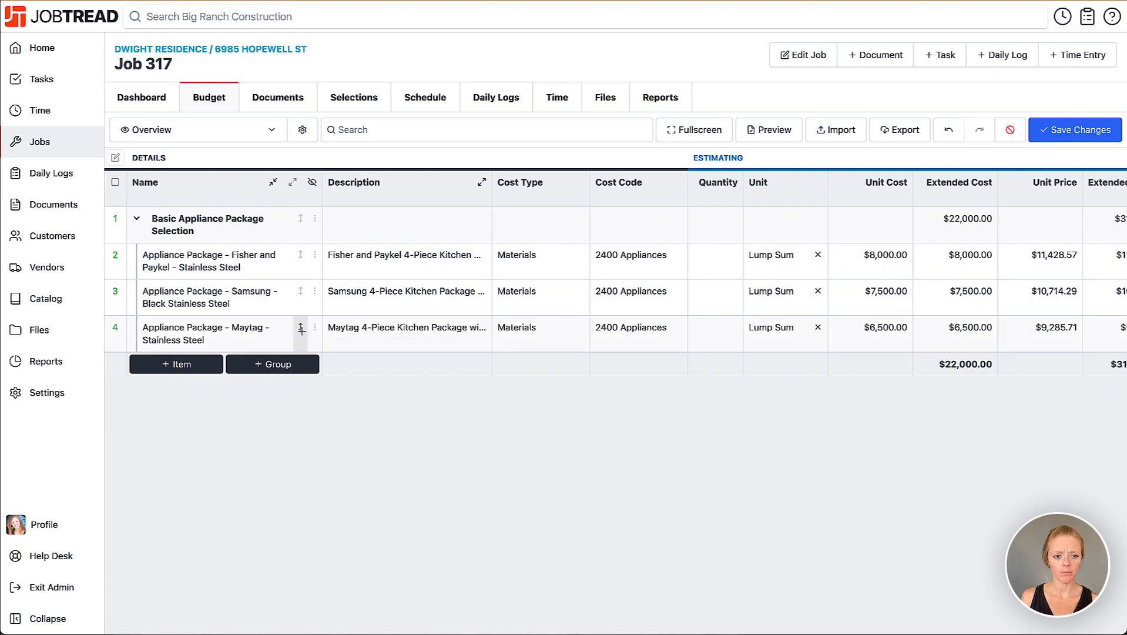
pyautogui.moveTo(301, 330)
pyautogui.mouseDown()
pyautogui.moveTo(299, 251)
pyautogui.moveTo(299, 291)
pyautogui.mouseUp()
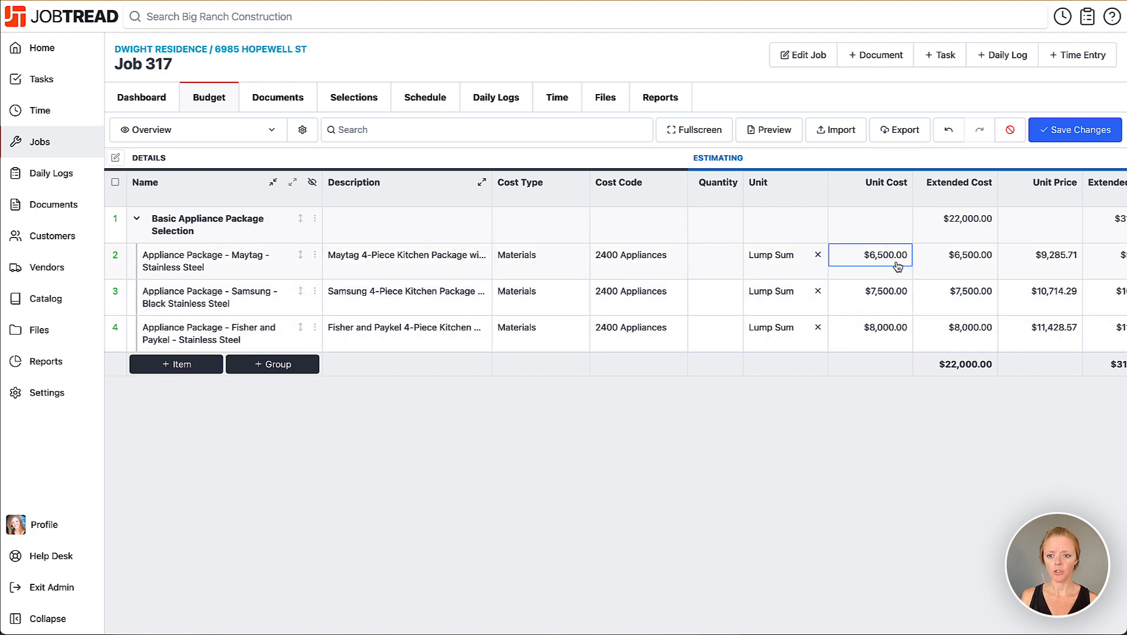
pyautogui.hscroll(4, 894, 327)
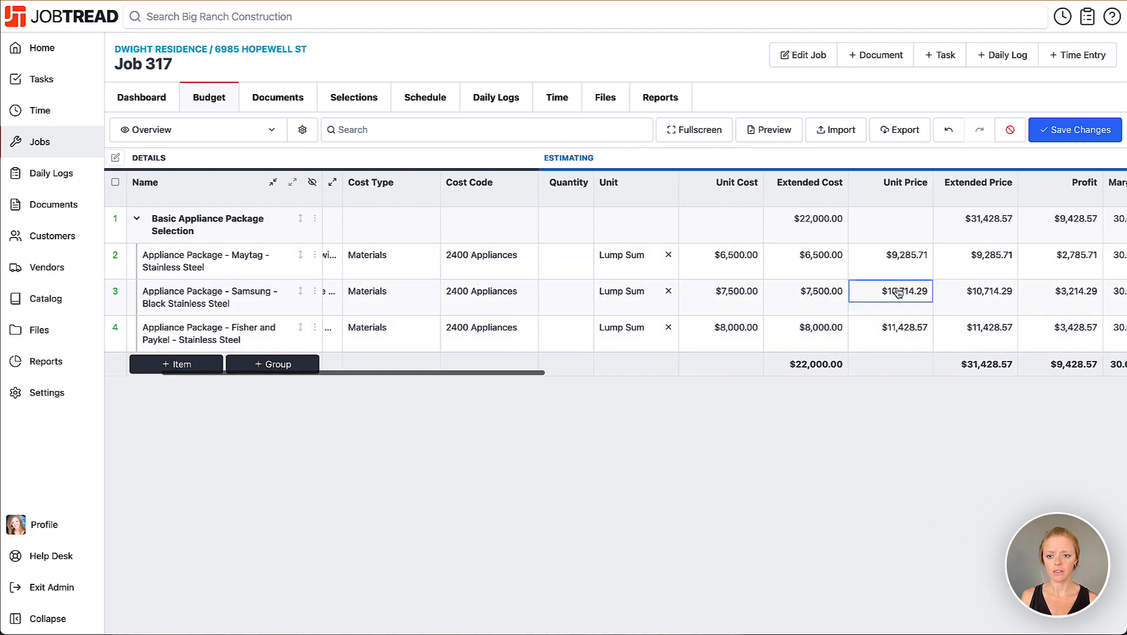
pyautogui.hscroll(-4, 896, 327)
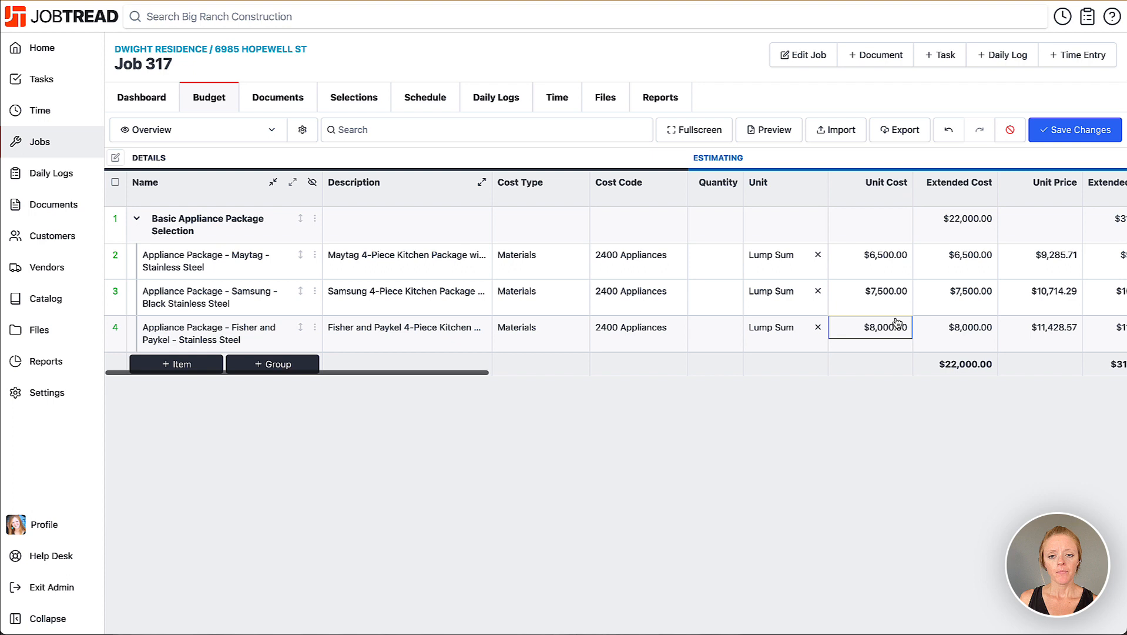
# Step: Set quantity 1 on the Maytag, Samsung and Fisher and Paykel packages and review the $22,000.00 totals
pyautogui.click(714, 259)
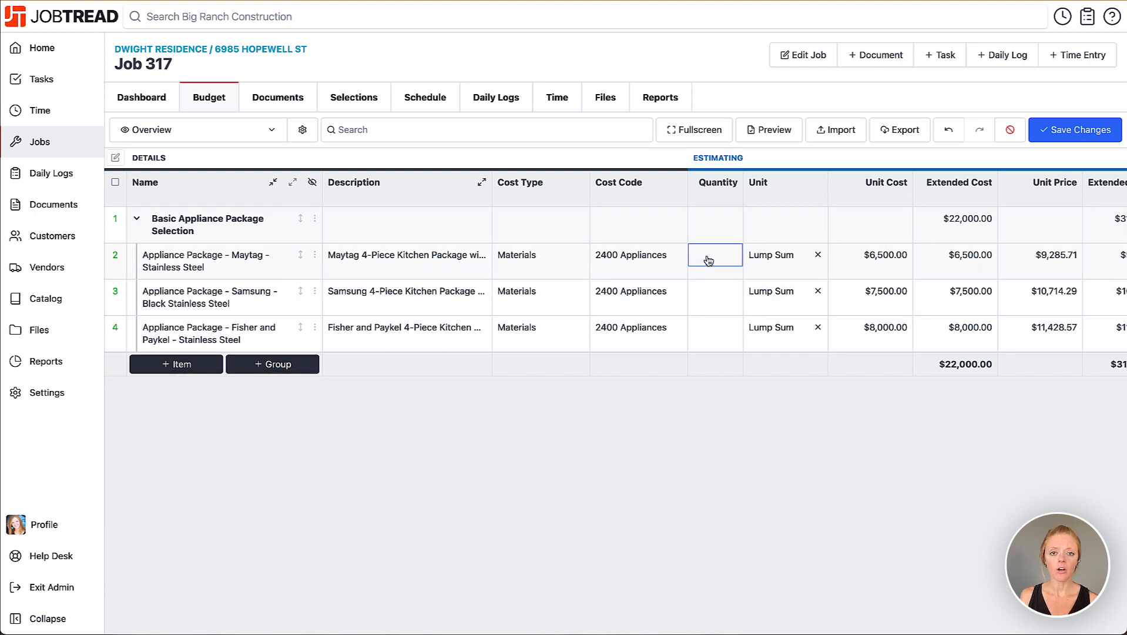
pyautogui.click(709, 259)
pyautogui.write('1')
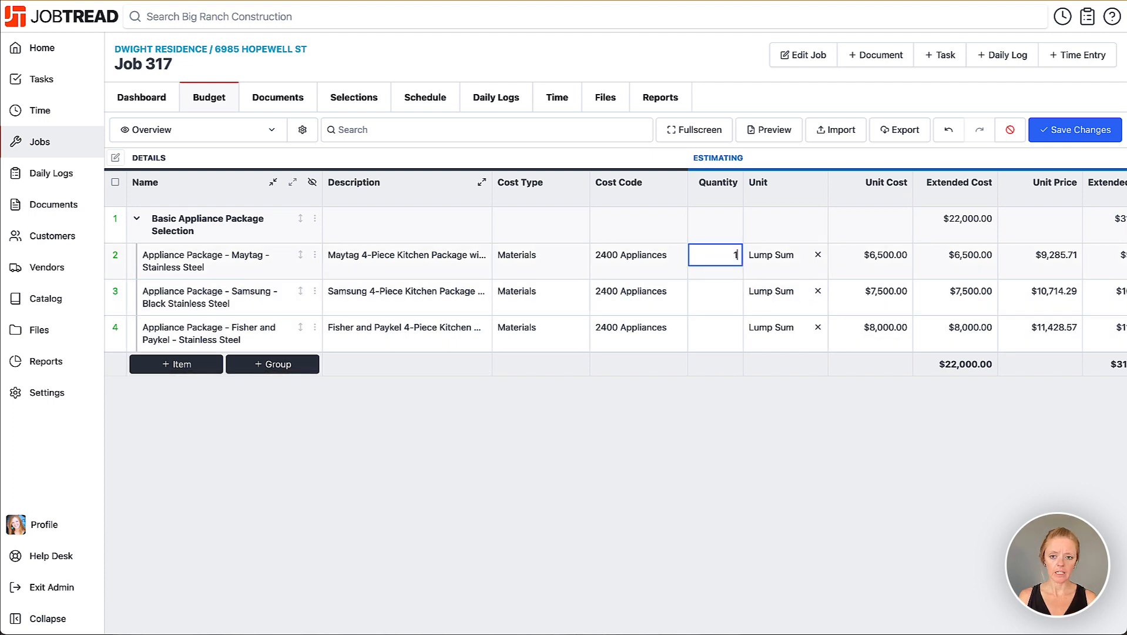
pyautogui.click(715, 295)
pyautogui.write('1')
pyautogui.click(716, 331)
pyautogui.write('1')
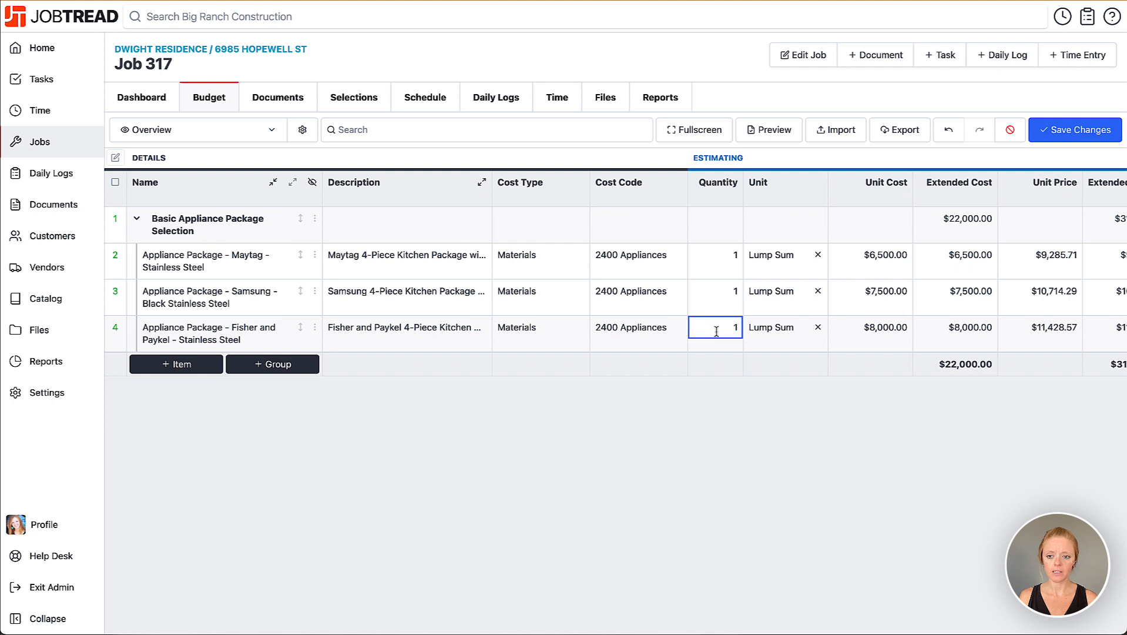
pyautogui.hscroll(4, 715, 332)
pyautogui.hscroll(-4, 699, 333)
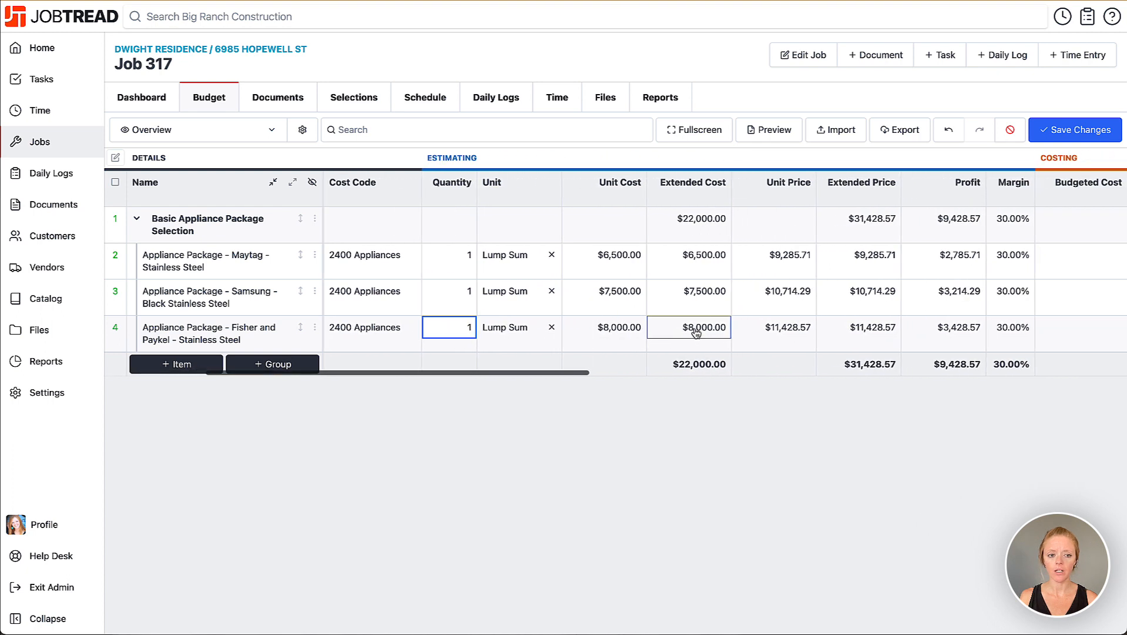
pyautogui.click(576, 404)
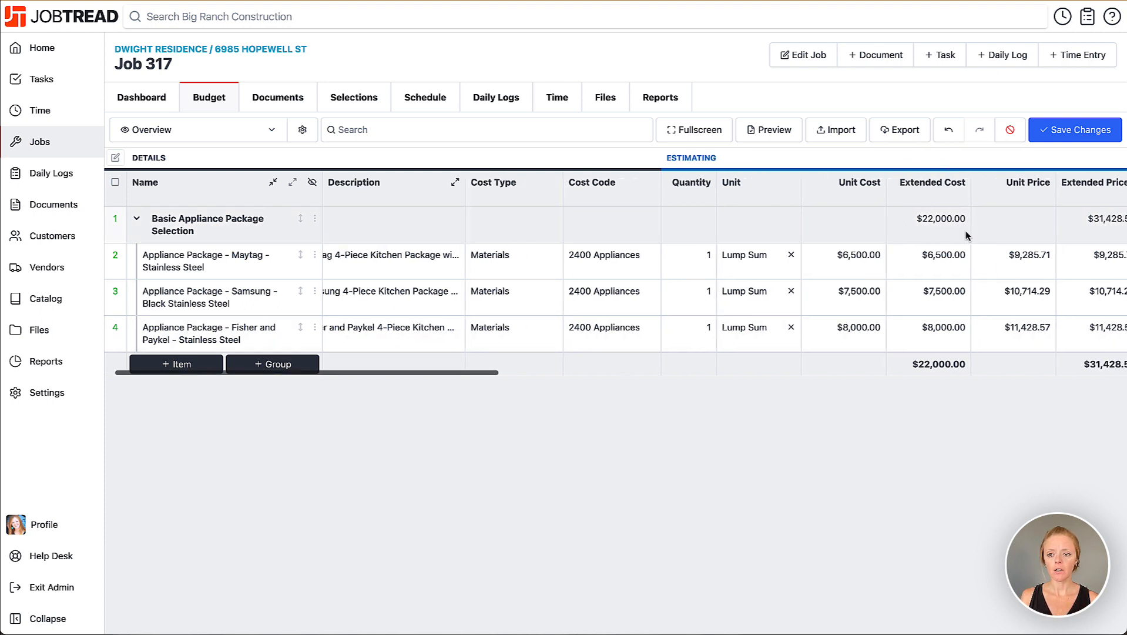
pyautogui.hscroll(4, 950, 235)
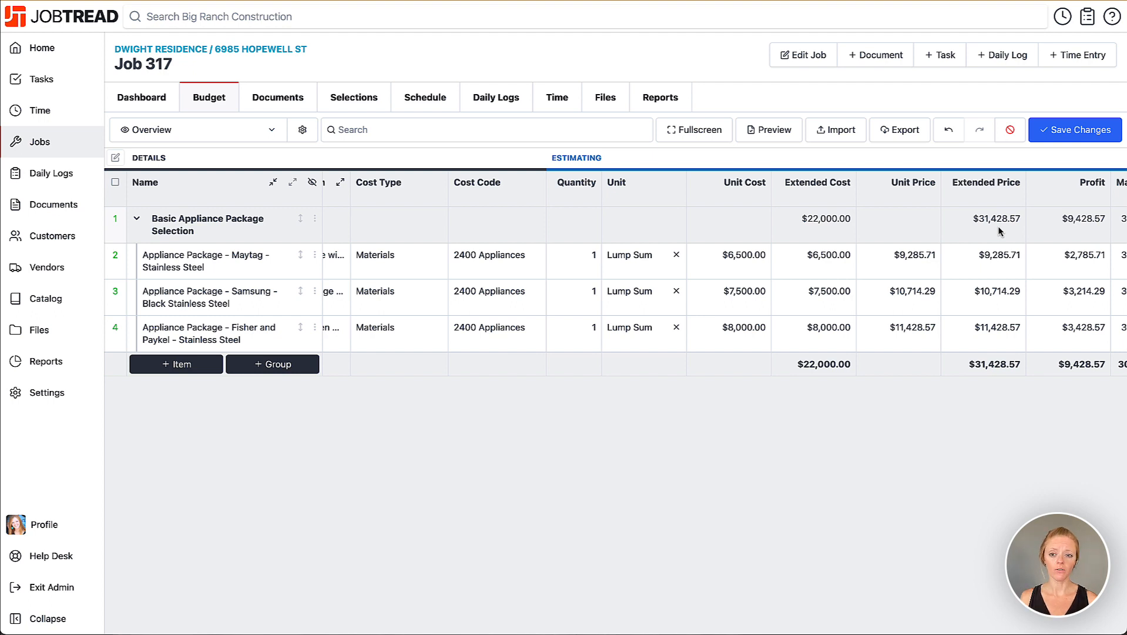
pyautogui.click(825, 332)
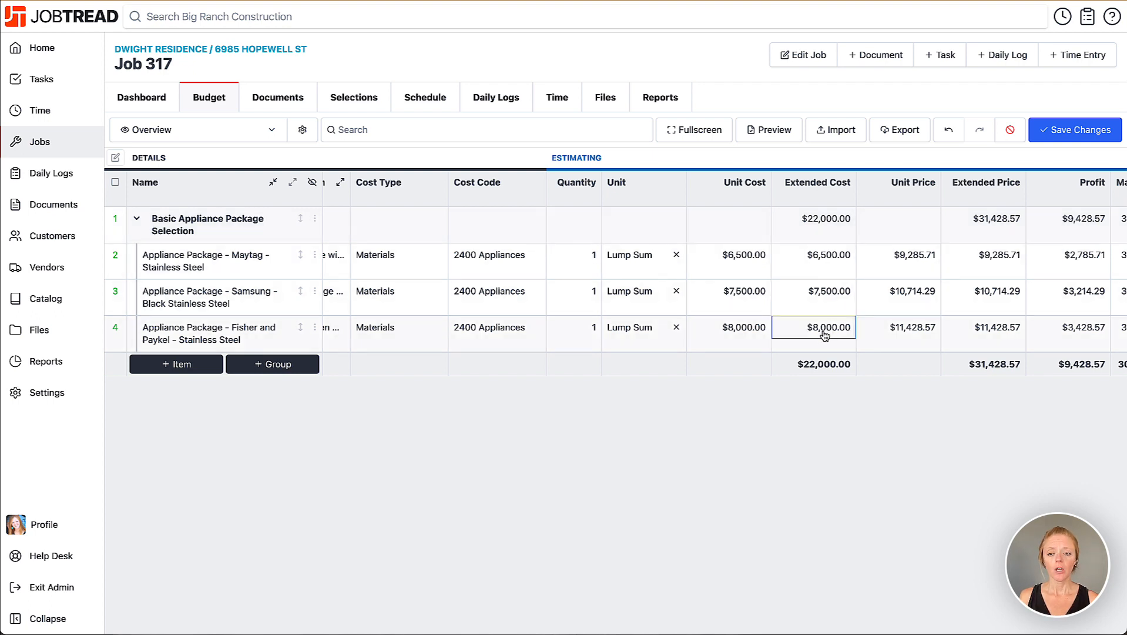
pyautogui.hscroll(-4, 819, 265)
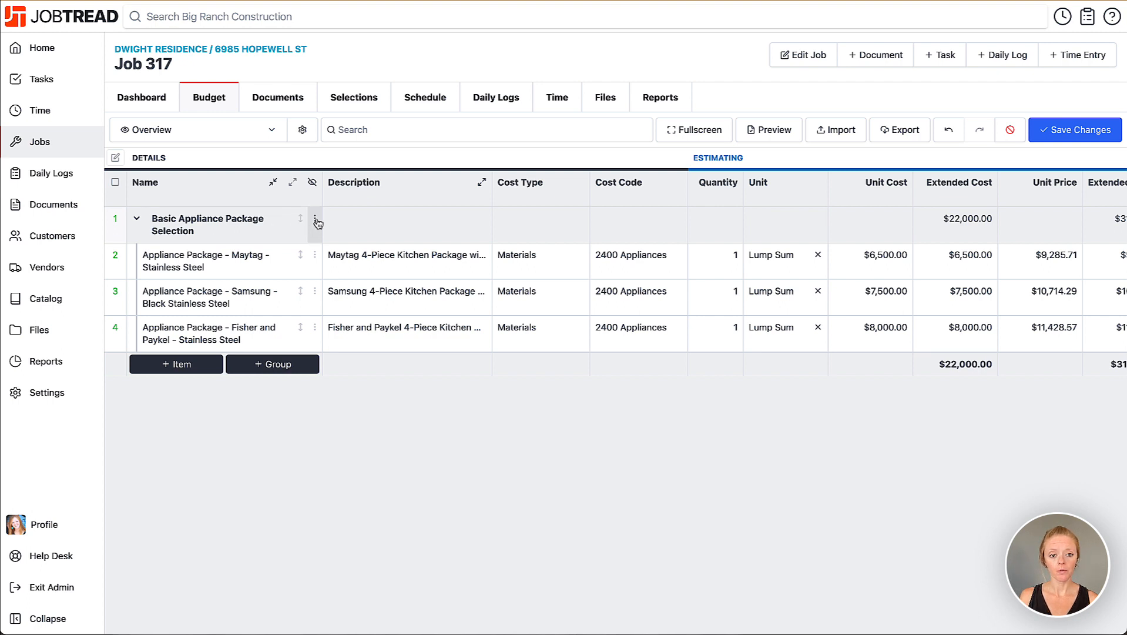
# Step: Show the group's details and turn on Allow Selections for the appliance packages
pyautogui.click(315, 221)
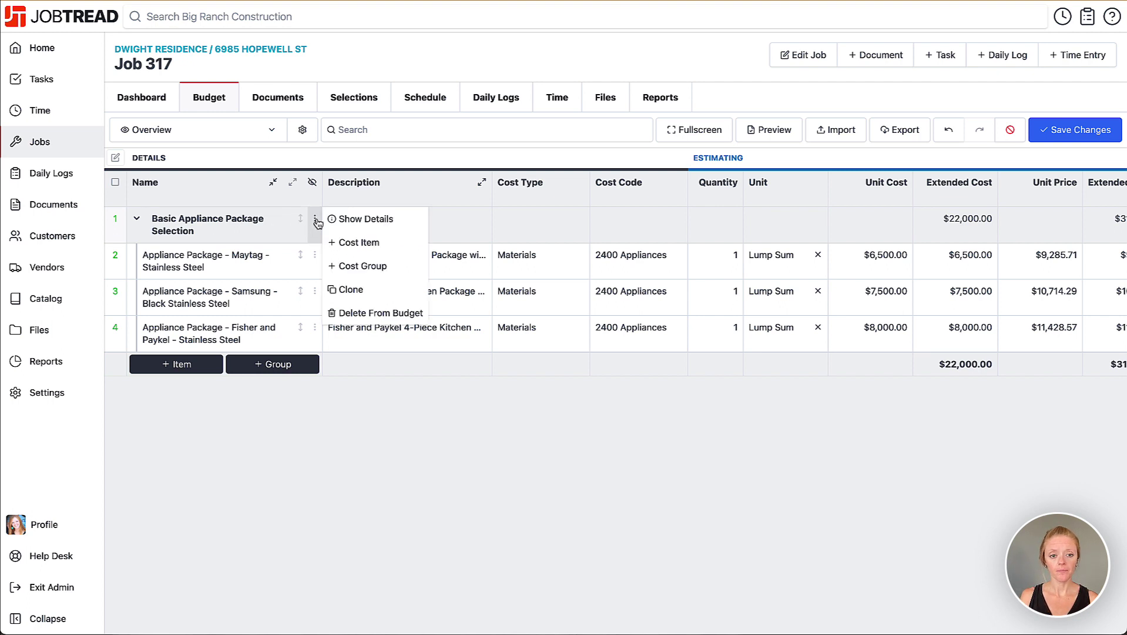
pyautogui.click(355, 220)
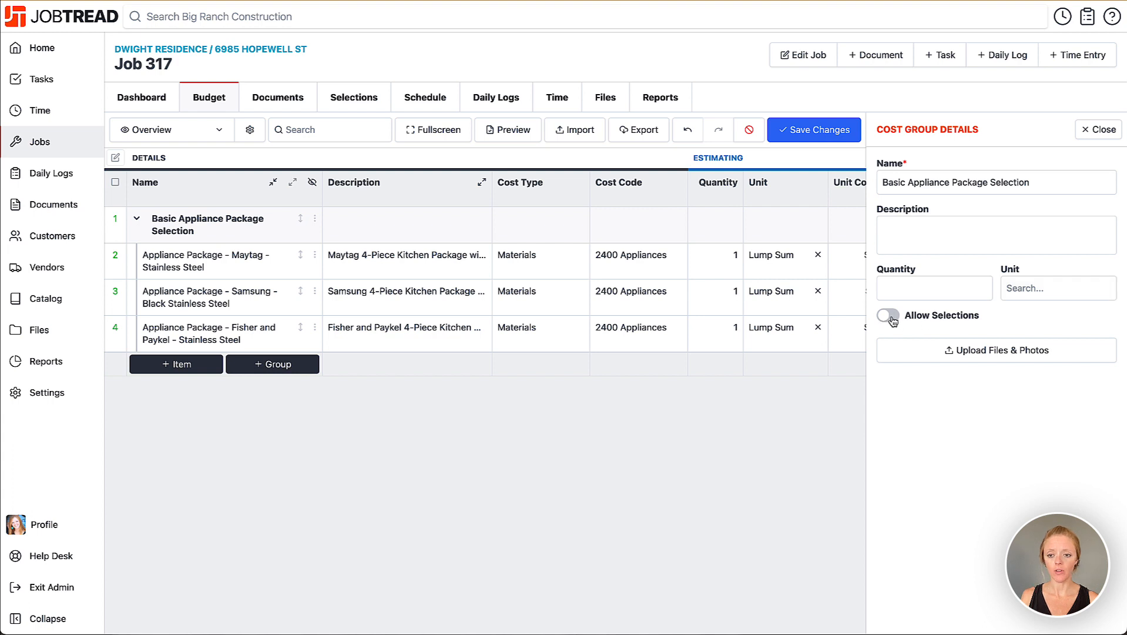
pyautogui.click(891, 317)
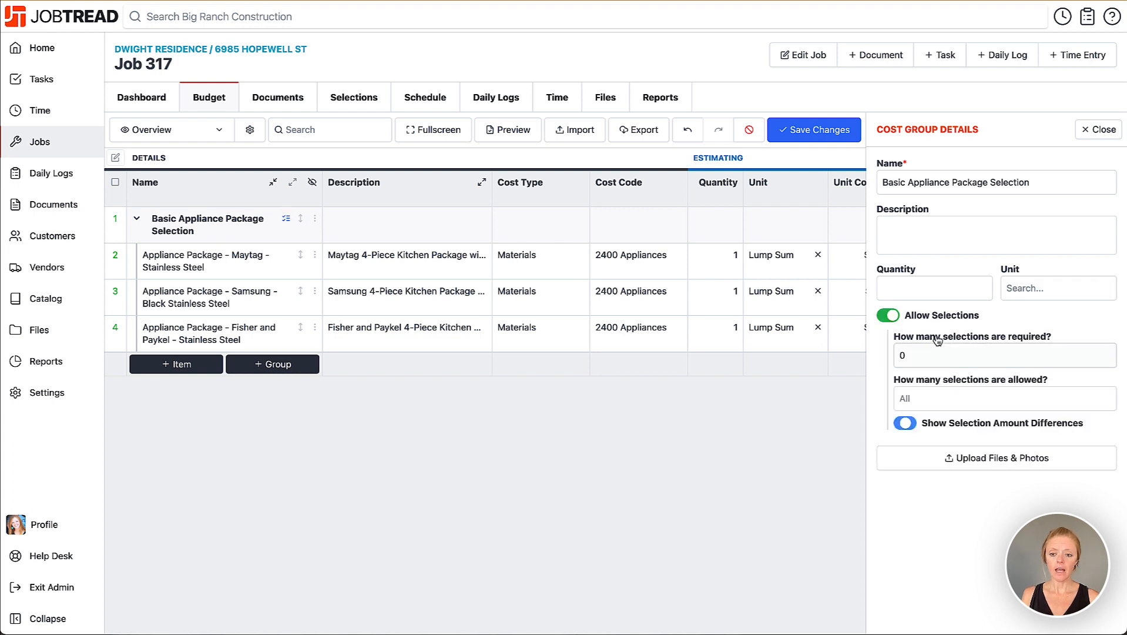
pyautogui.click(938, 357)
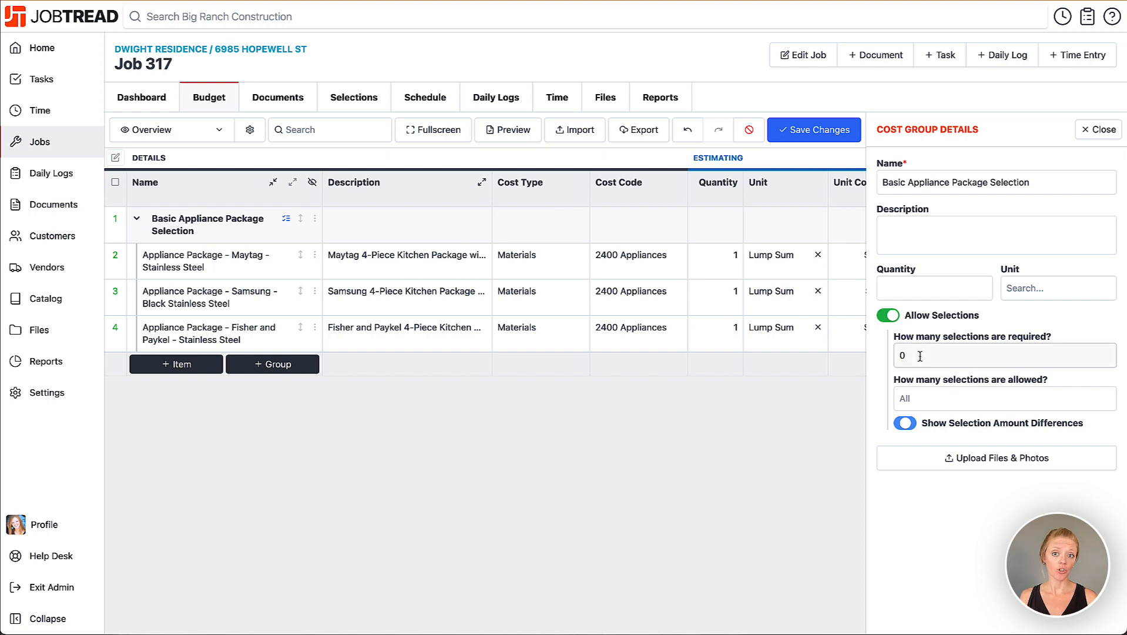
# Step: Set required and allowed selections to 1, giving a $6,500.00–$8,000.00 cost range, and close
pyautogui.doubleClick(919, 355)
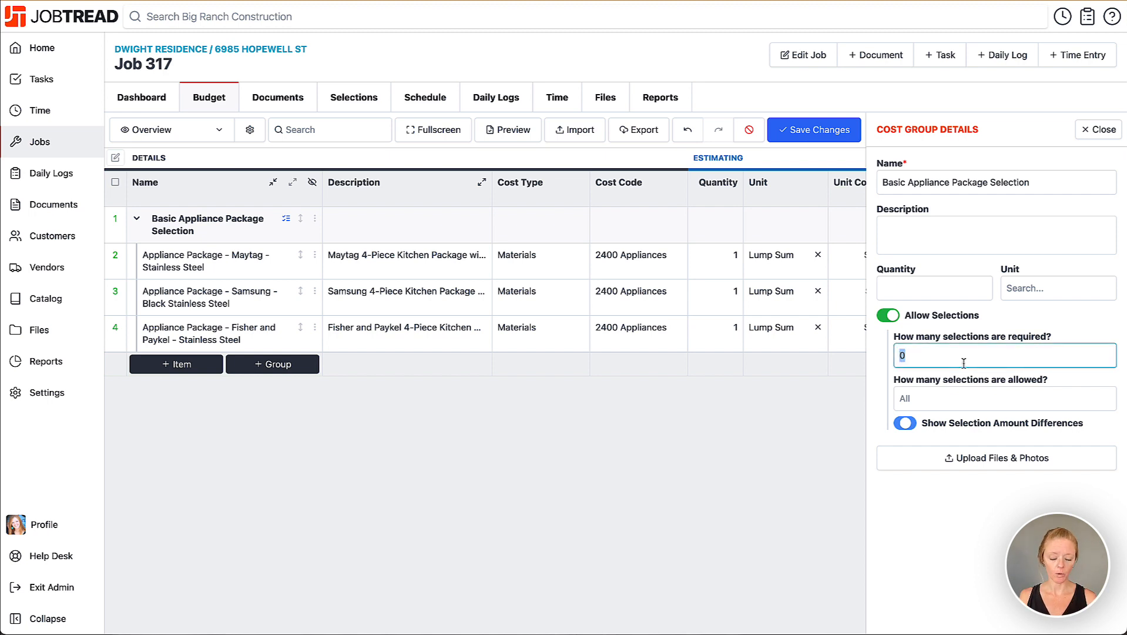
pyautogui.write('1')
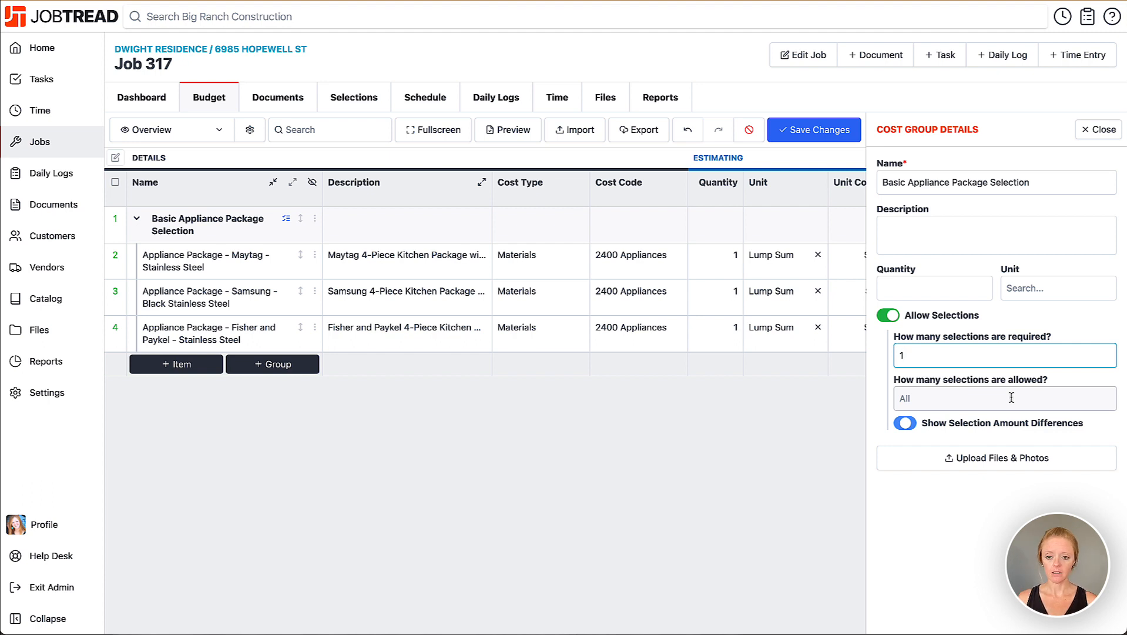
pyautogui.click(1011, 397)
pyautogui.write('1')
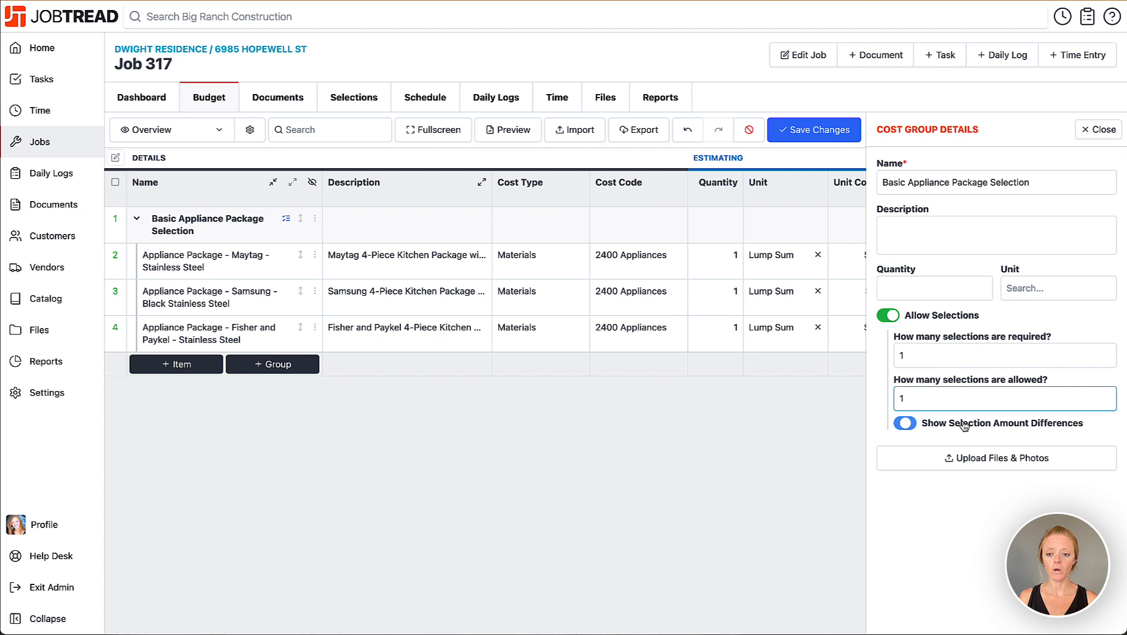
pyautogui.click(1053, 499)
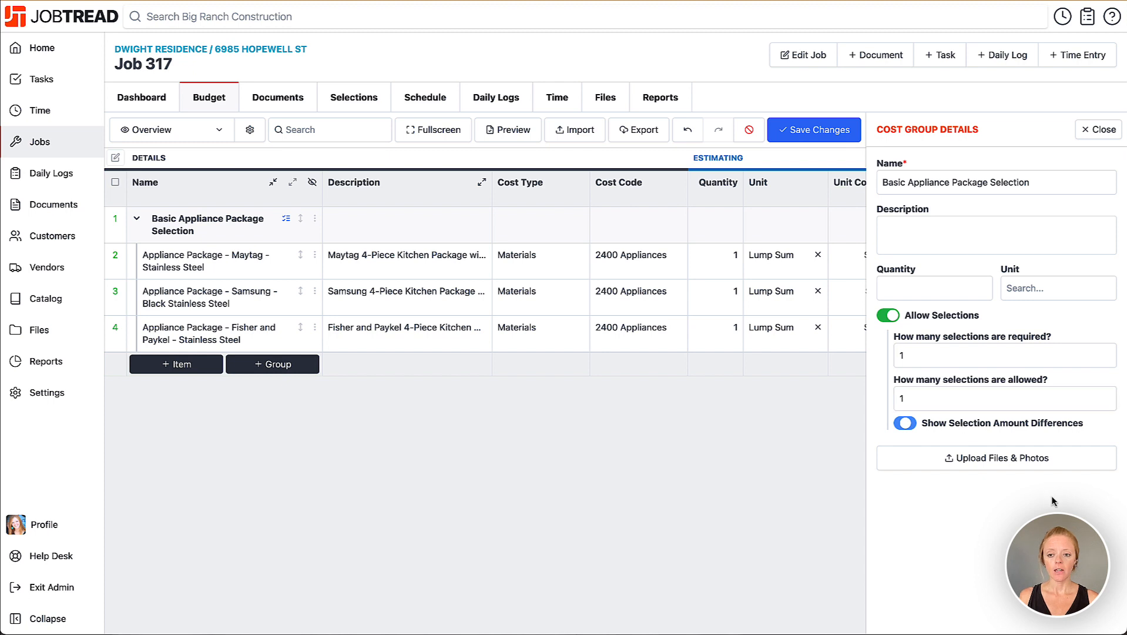
pyautogui.click(1101, 131)
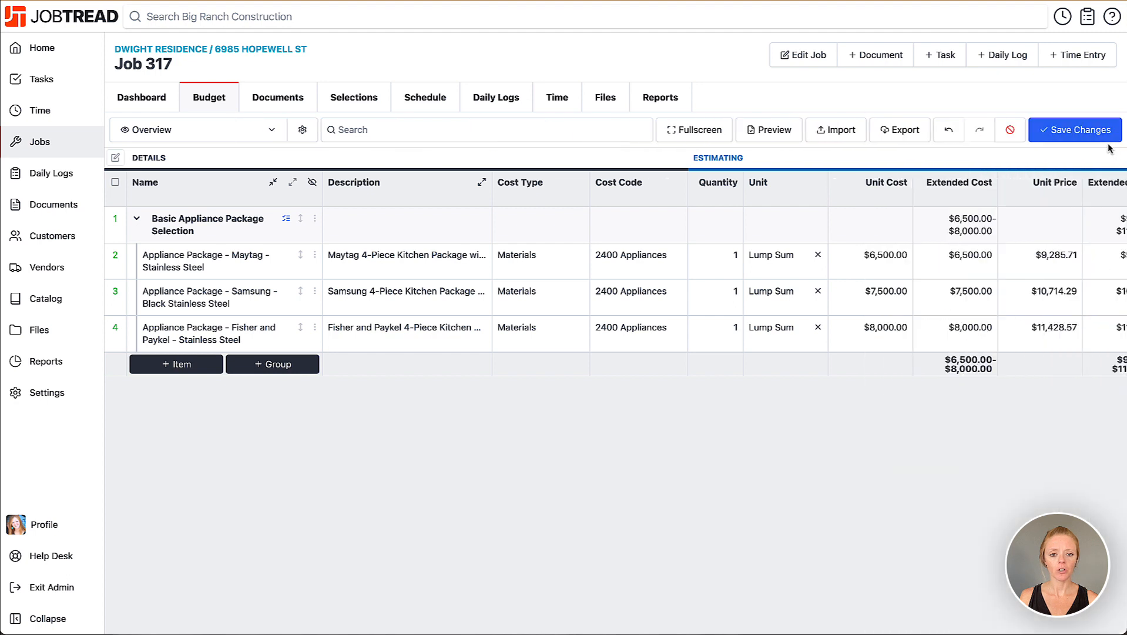
pyautogui.click(249, 221)
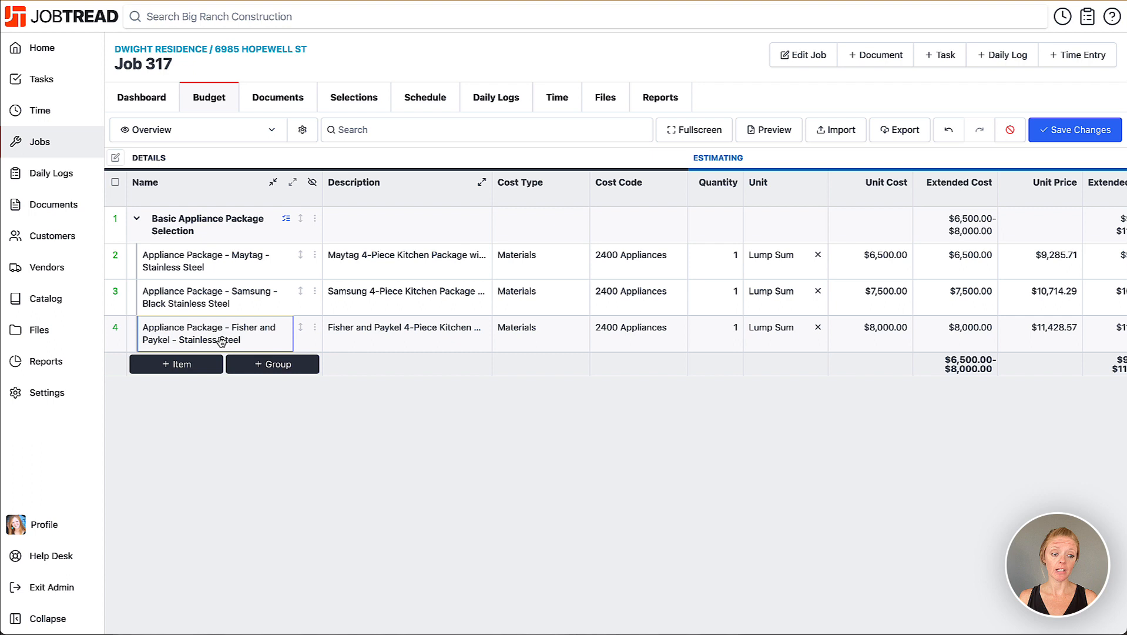
pyautogui.click(223, 339)
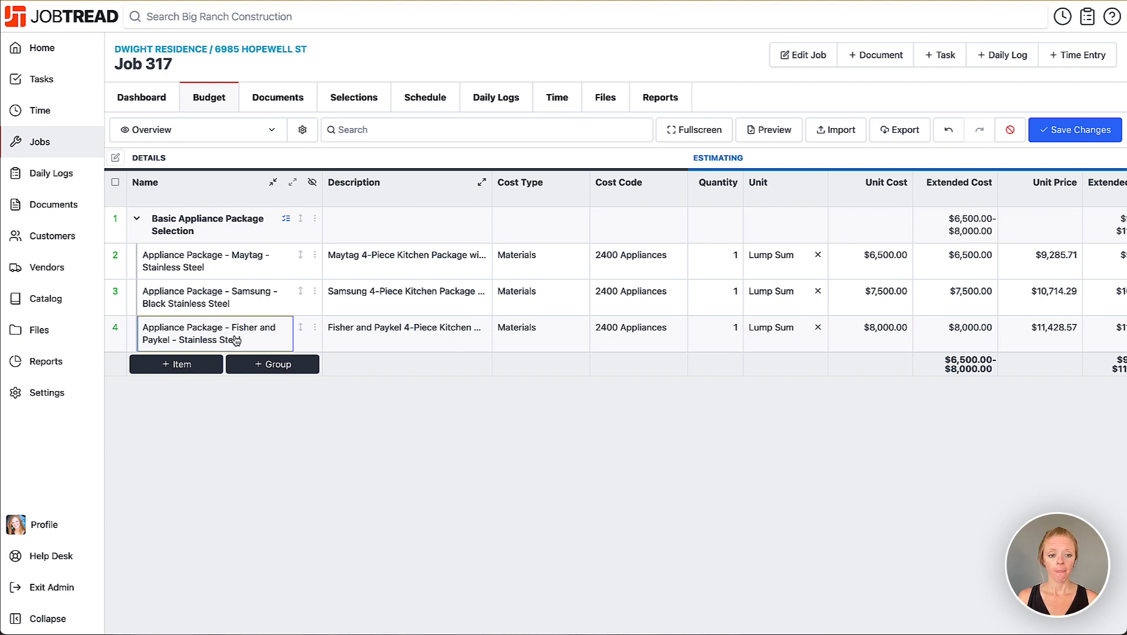
pyautogui.click(281, 426)
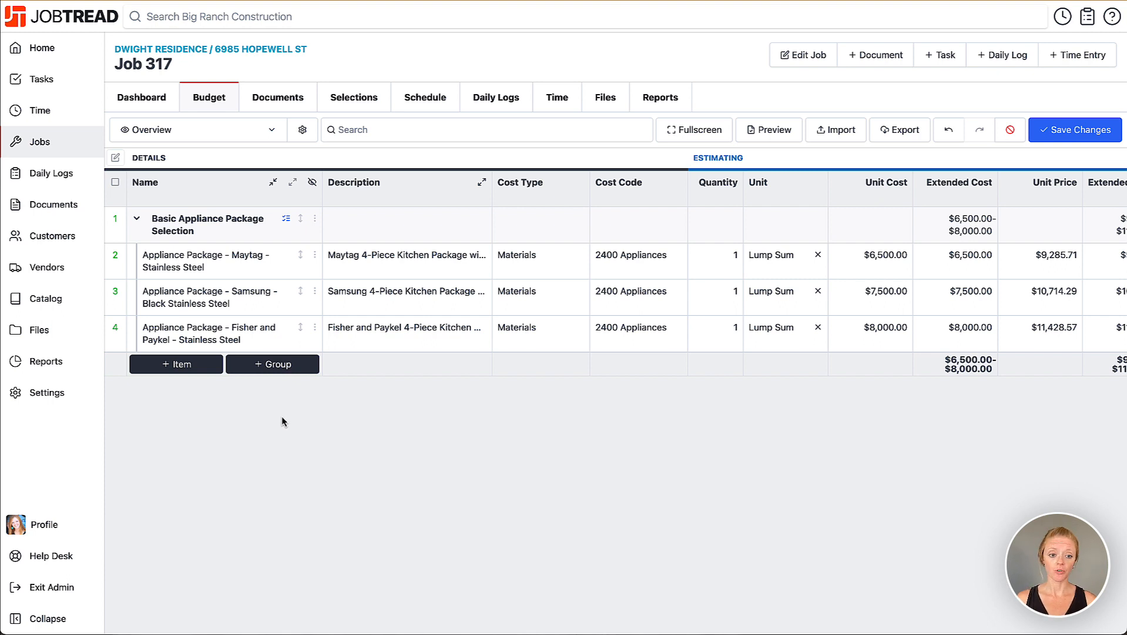
# Step: Create a new cost group named 'Appliance Upgrade Options' below the appliance packages
pyautogui.click(272, 365)
pyautogui.write('Ap')
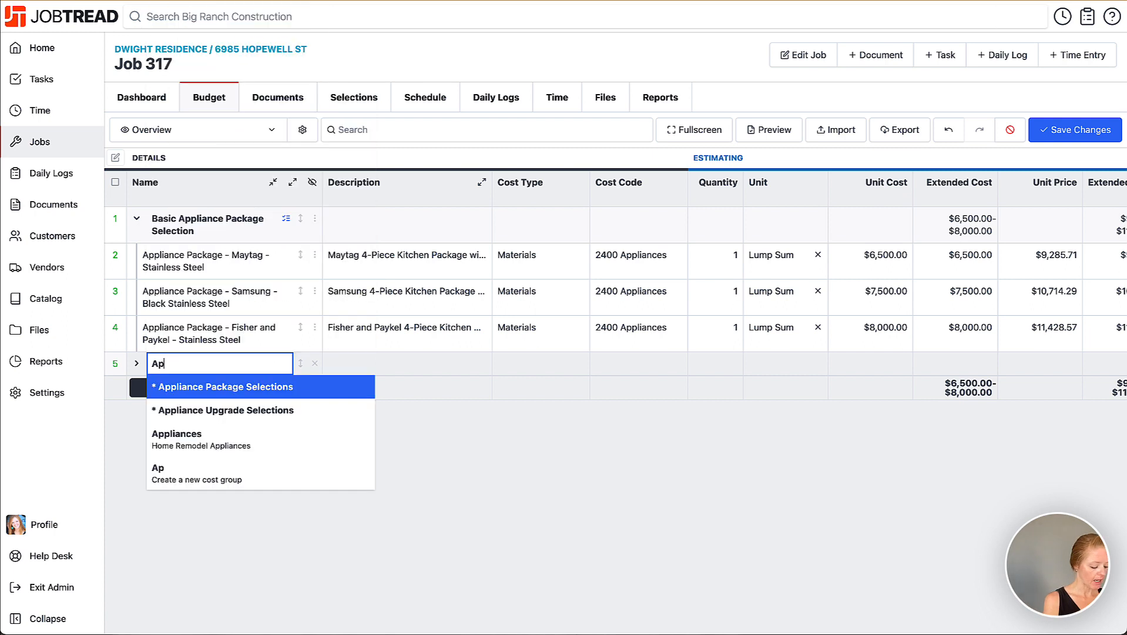
pyautogui.write('pliance Upg')
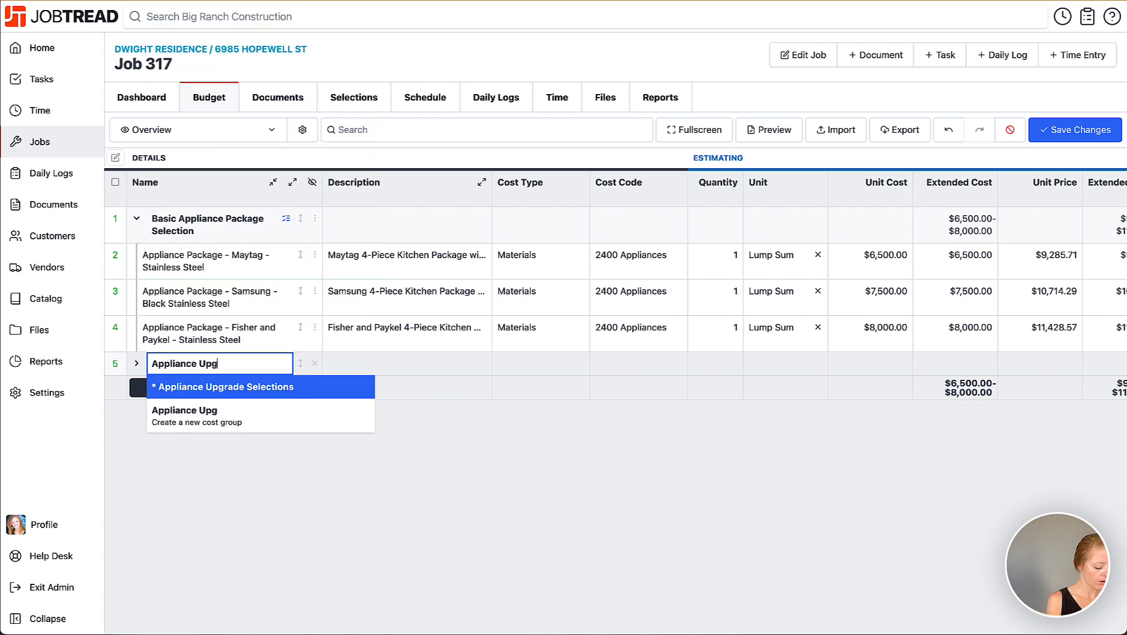
pyautogui.write('rade Optio')
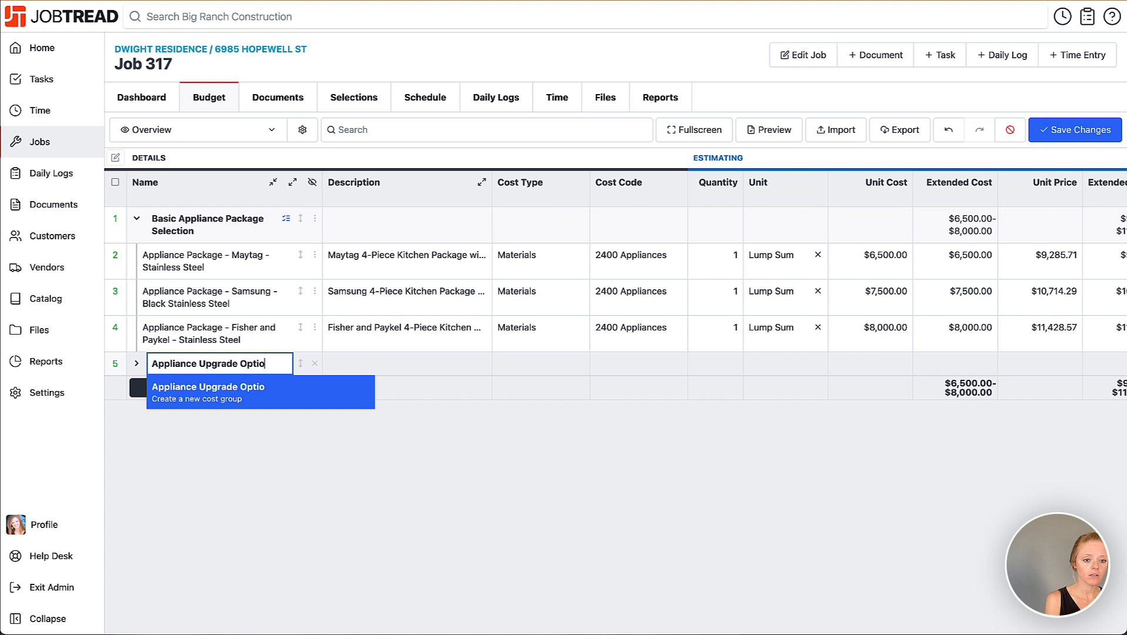
pyautogui.write('ns')
pyautogui.click(268, 389)
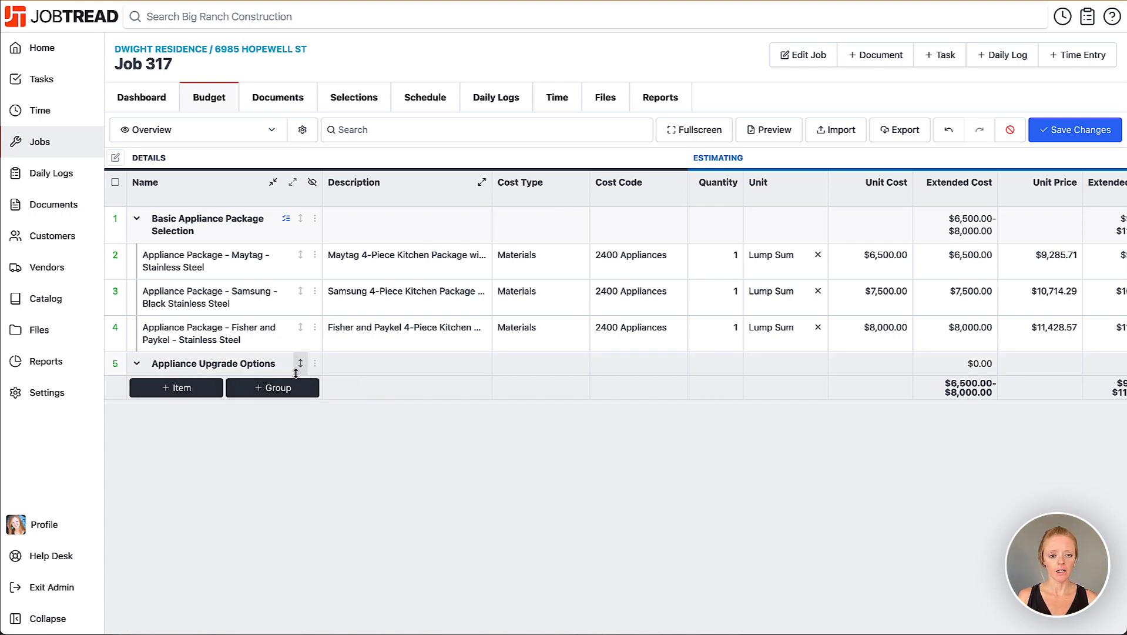
# Step: Add Range hood and Wine fridge catalog items inside the Appliance Upgrade Options group
pyautogui.click(315, 364)
pyautogui.click(353, 387)
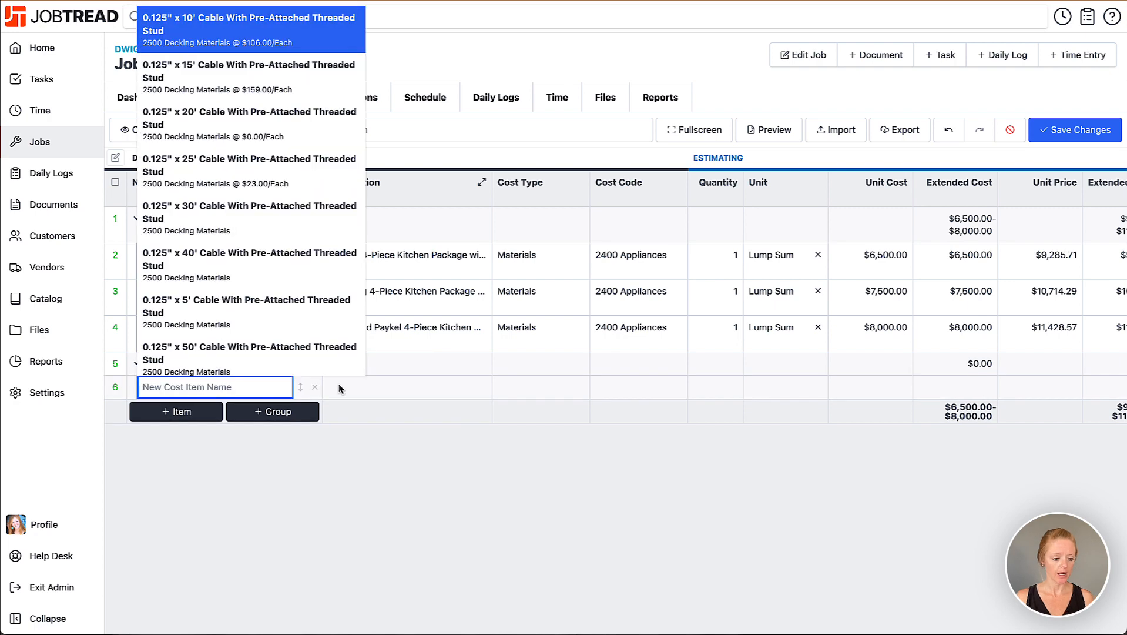
pyautogui.write('Range Hoon')
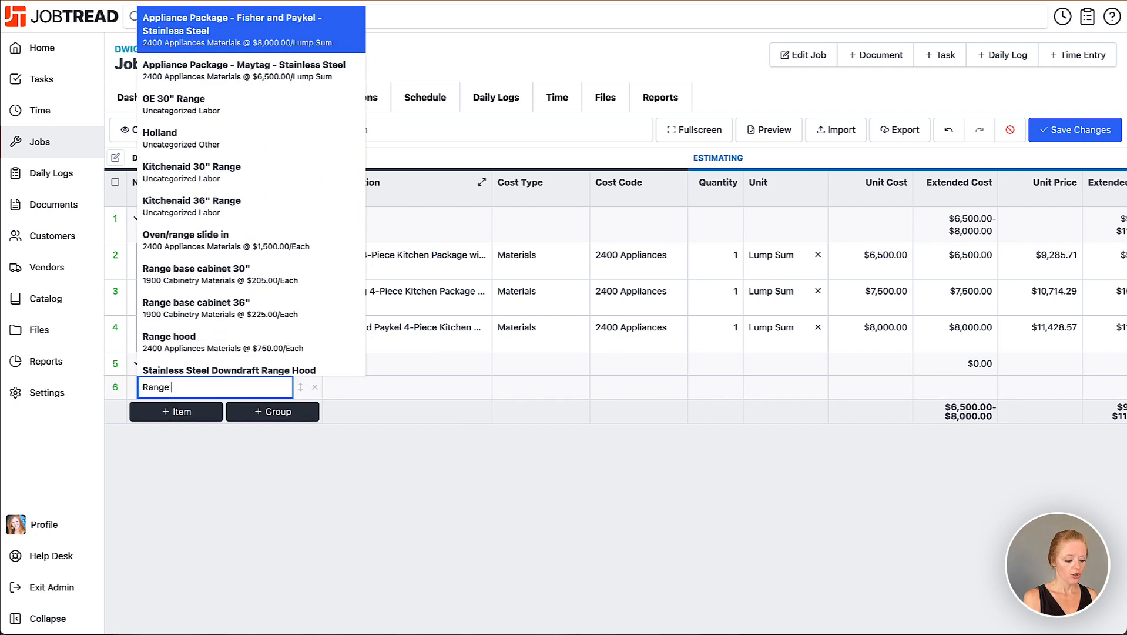
pyautogui.press('BackSpace')
pyautogui.write('d')
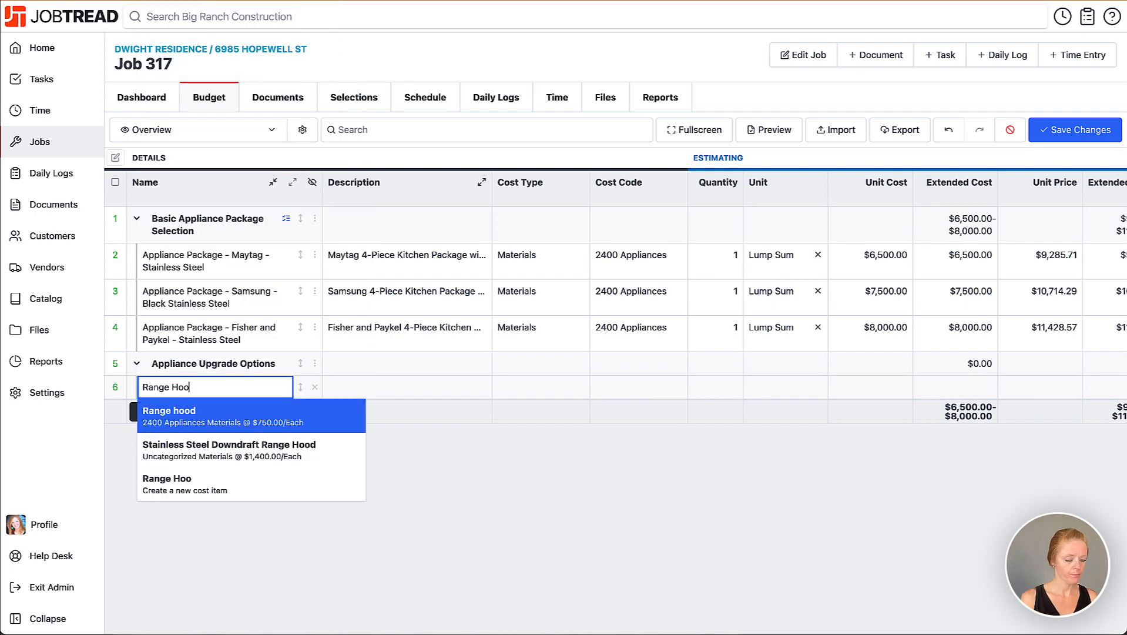
pyautogui.click(272, 421)
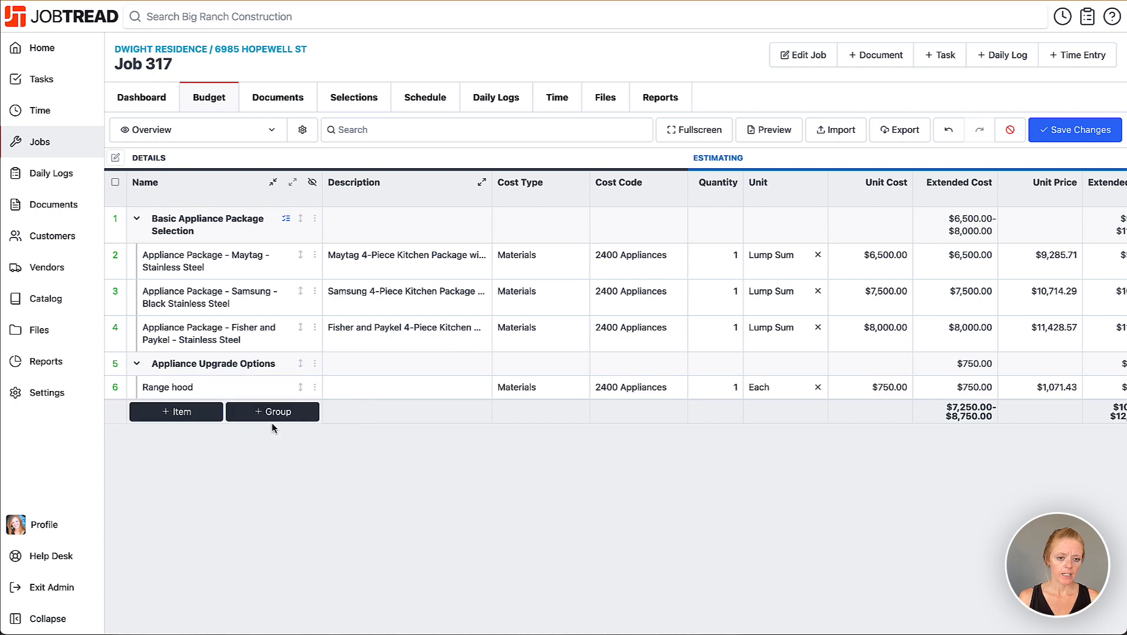
pyautogui.click(314, 387)
pyautogui.click(334, 388)
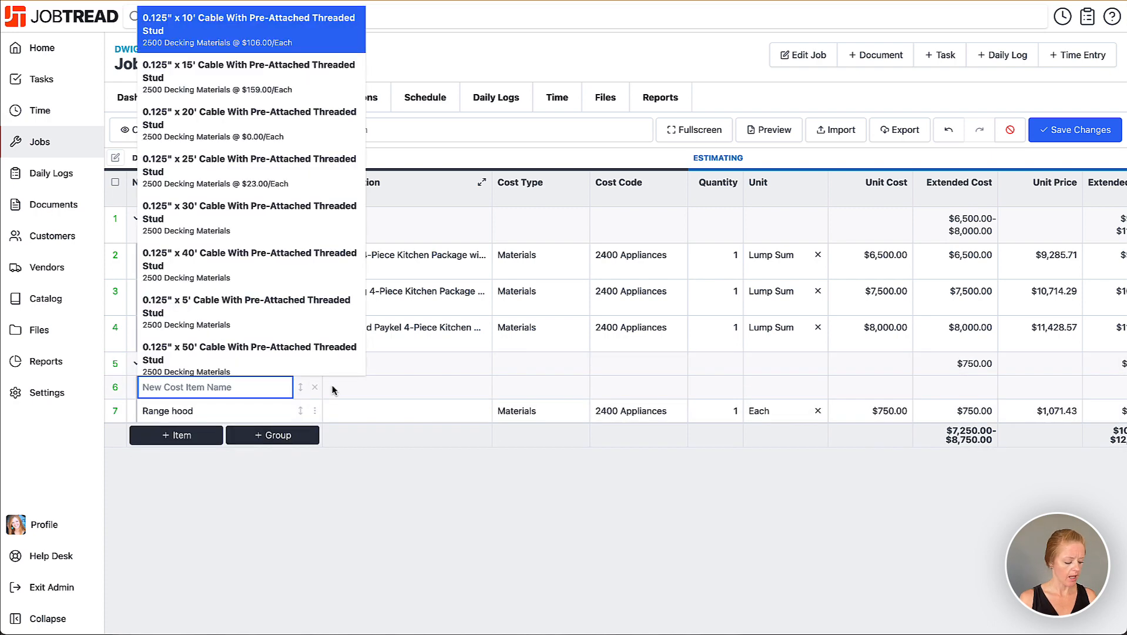
pyautogui.write('Wine F')
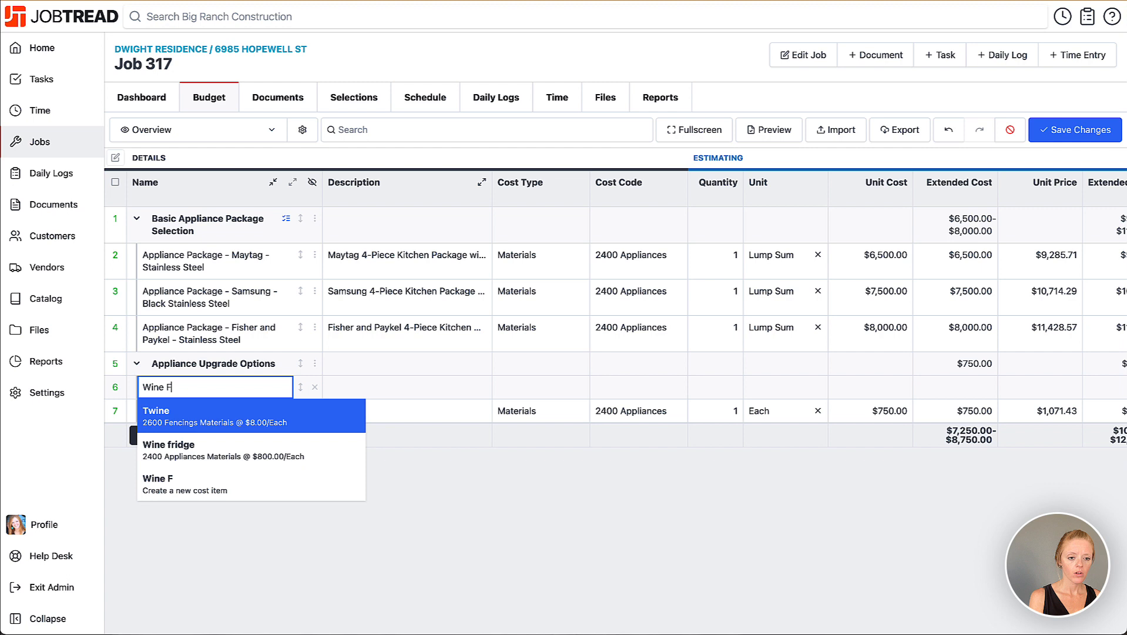
pyautogui.click(168, 445)
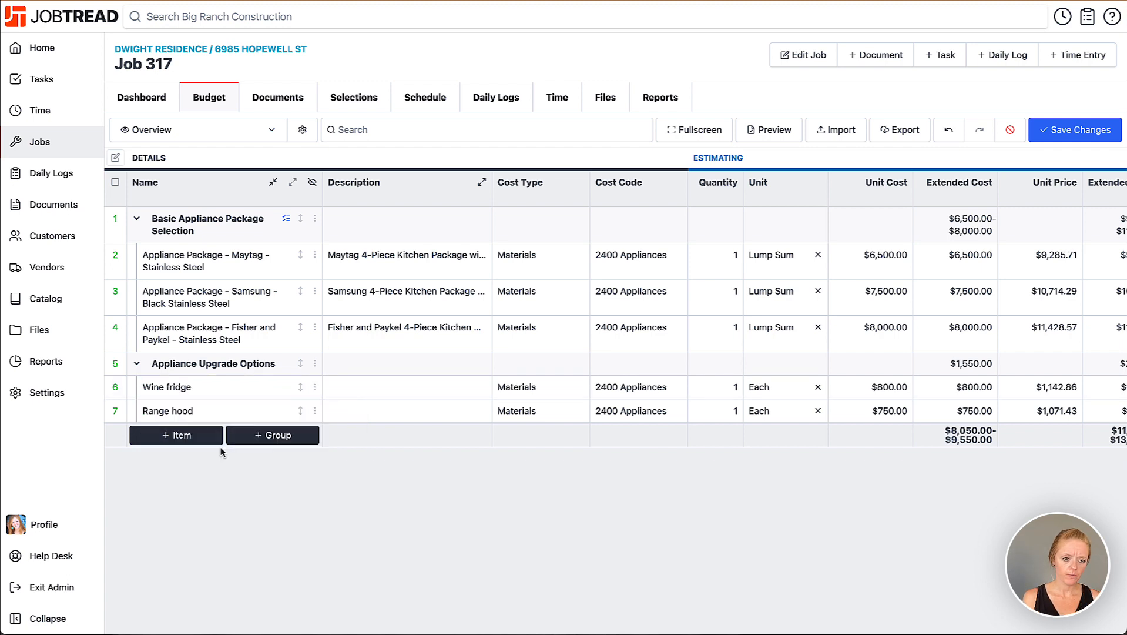
# Step: Add Beverage cooler and Trash compactor items, bringing the upgrade group to $3,300.00
pyautogui.click(315, 369)
pyautogui.click(338, 390)
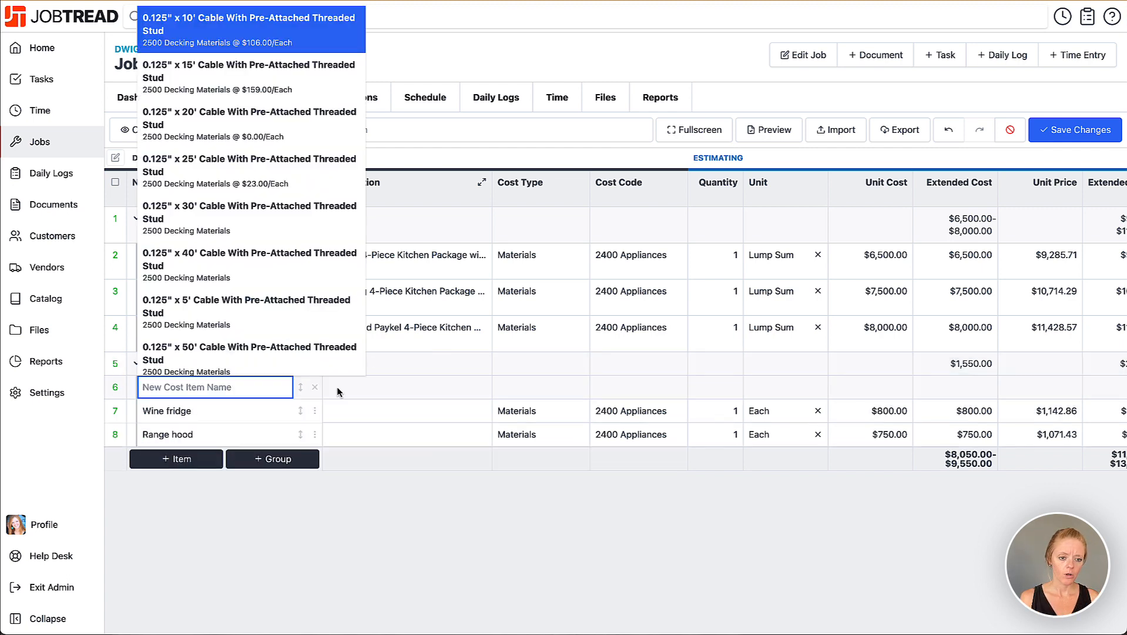
pyautogui.write('VBeverage cooler')
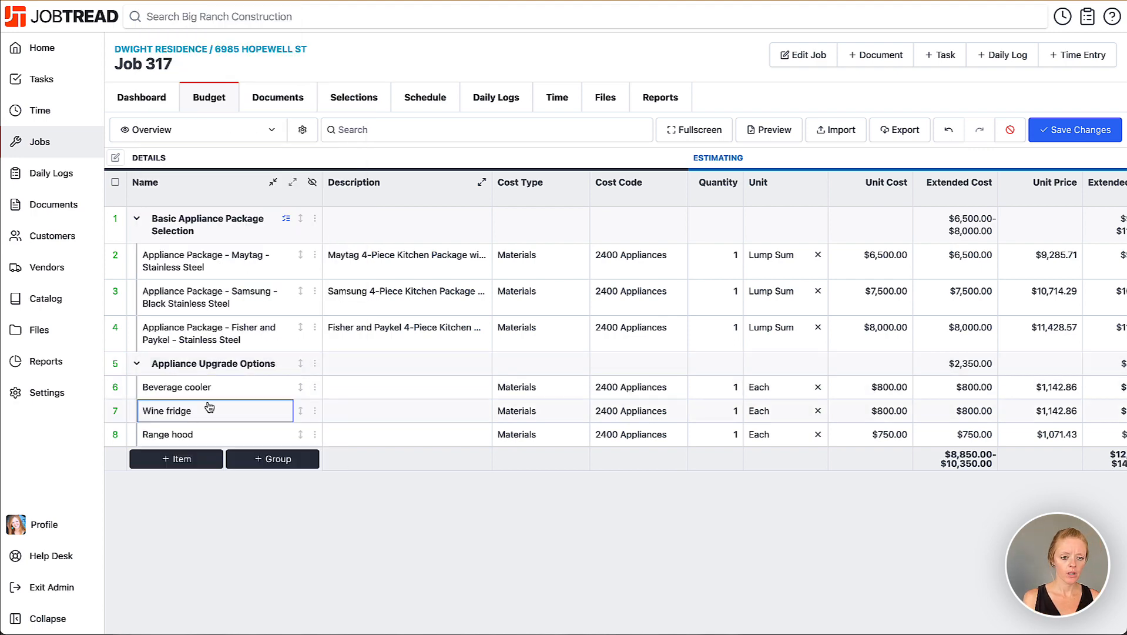
pyautogui.click(314, 363)
pyautogui.click(352, 386)
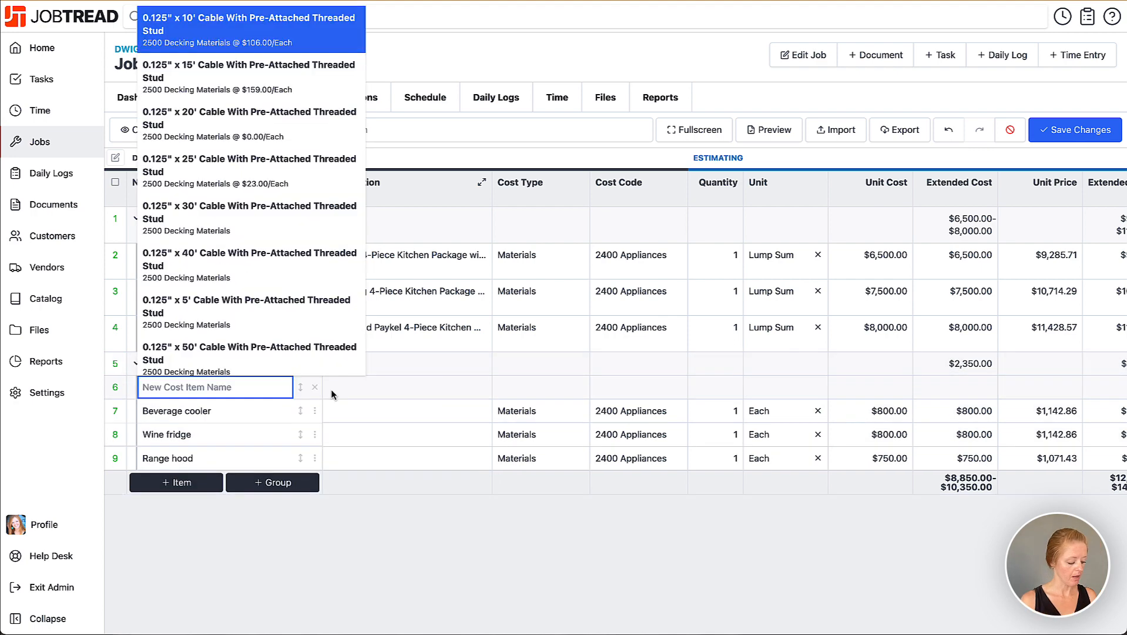
pyautogui.write('Trash compa')
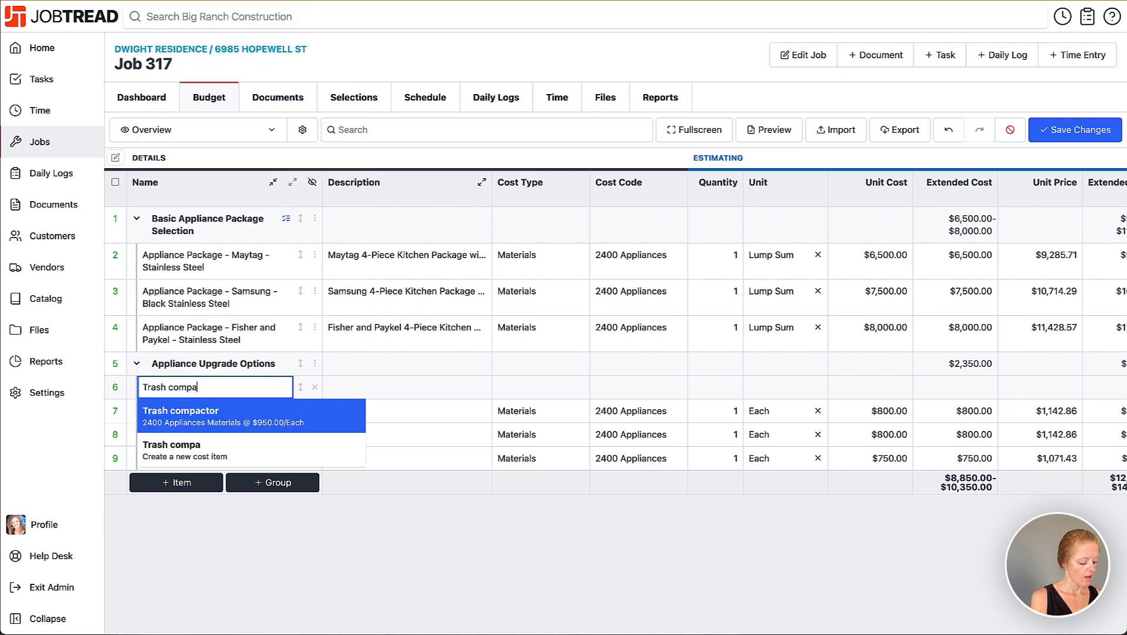
pyautogui.write('ct')
pyautogui.click(291, 415)
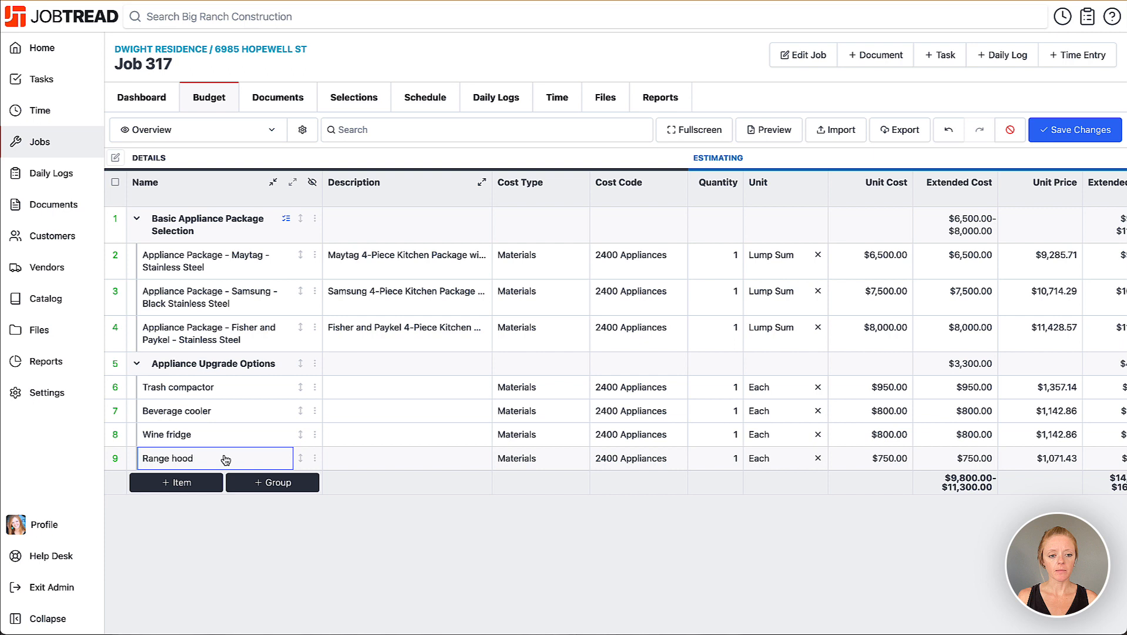
pyautogui.click(213, 363)
pyautogui.click(195, 434)
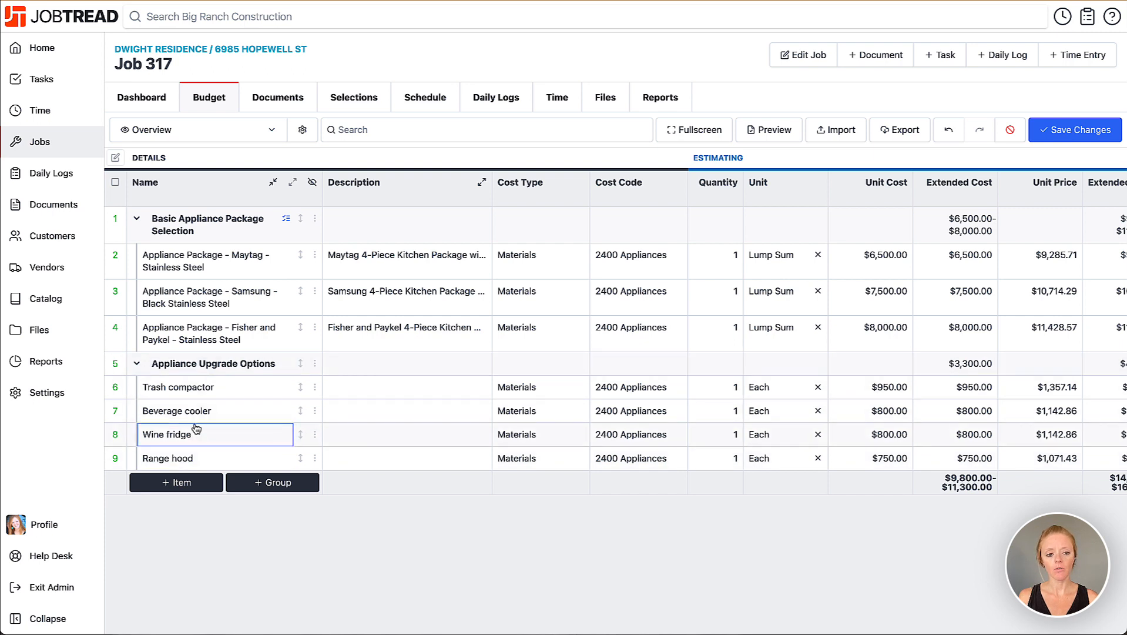
pyautogui.click(203, 363)
pyautogui.click(283, 384)
pyautogui.click(213, 363)
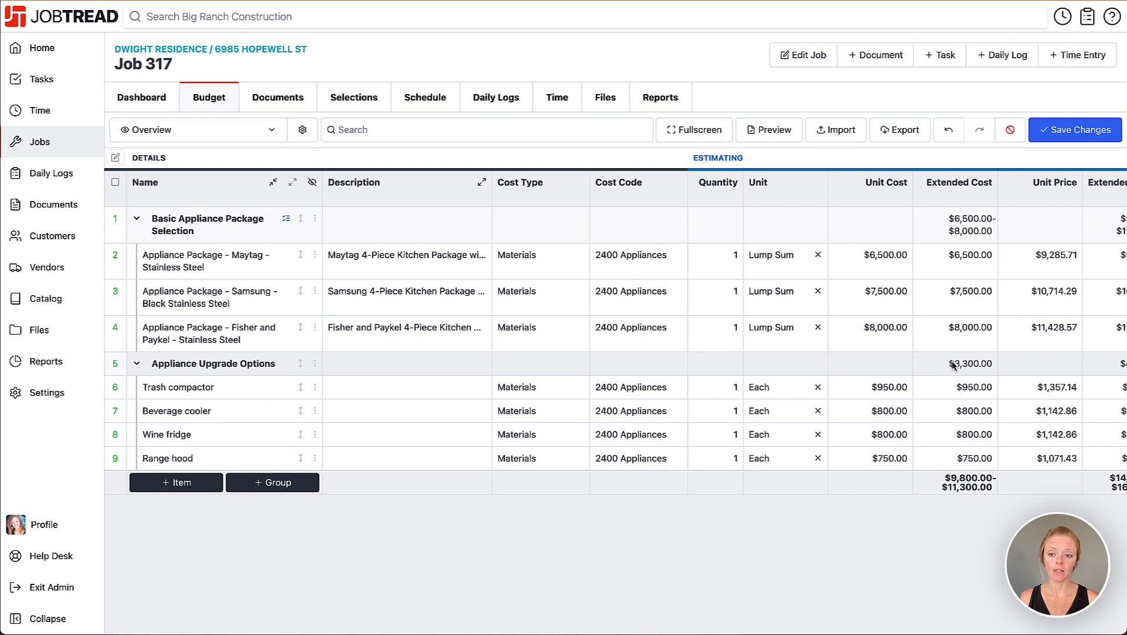
# Step: Turn on Allow Selections for Appliance Upgrade Options with 0 required and All allowed, then close
pyautogui.click(315, 365)
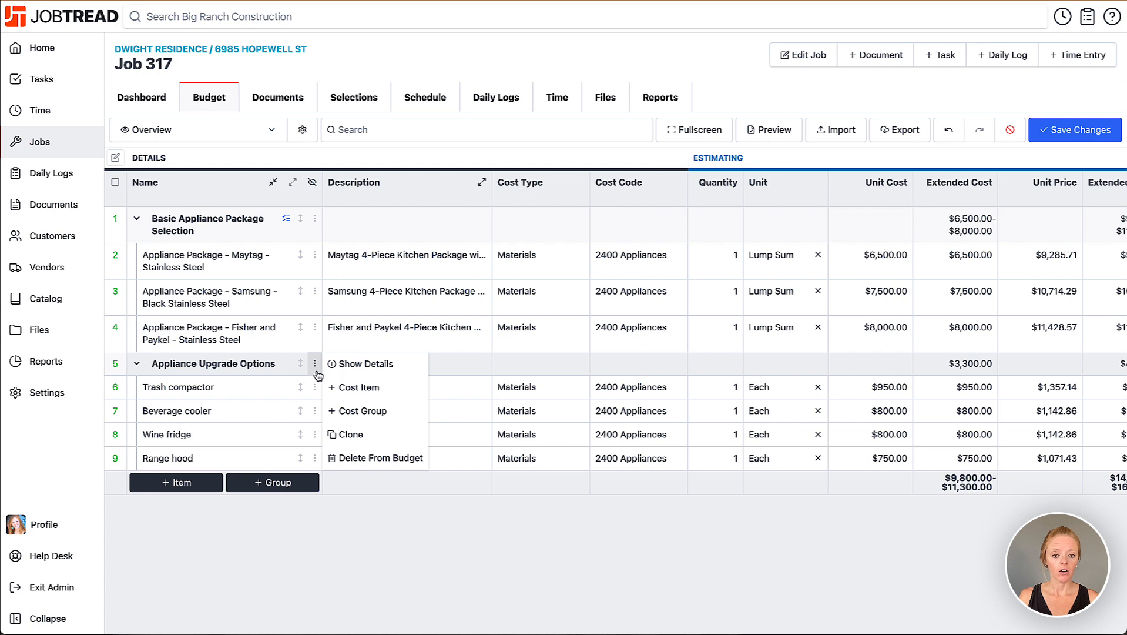
pyautogui.click(361, 364)
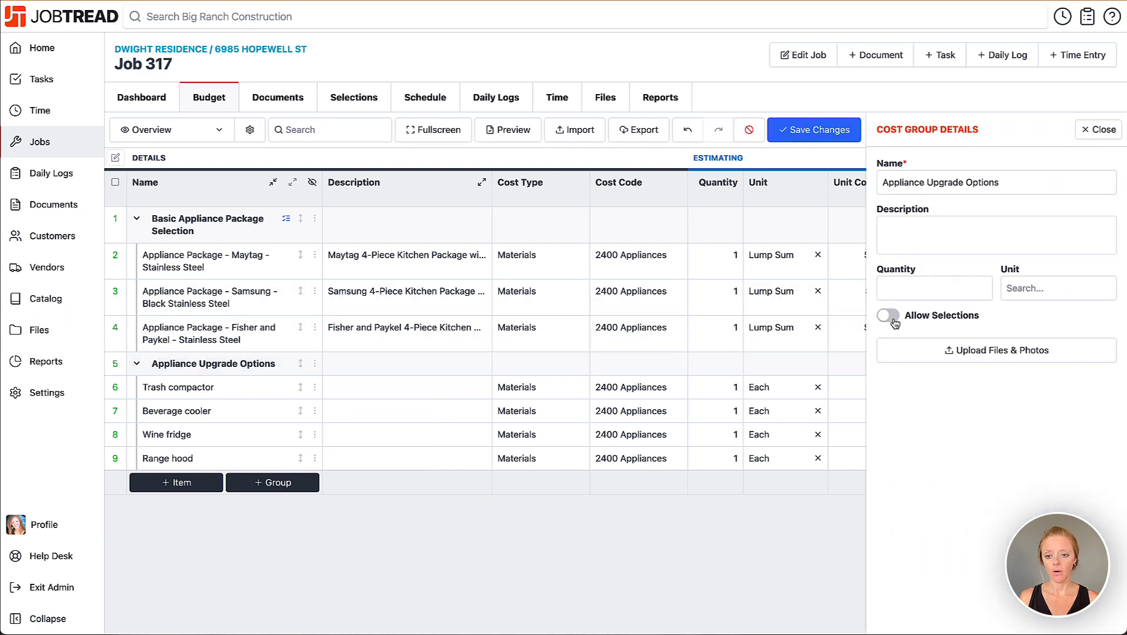
pyautogui.click(889, 316)
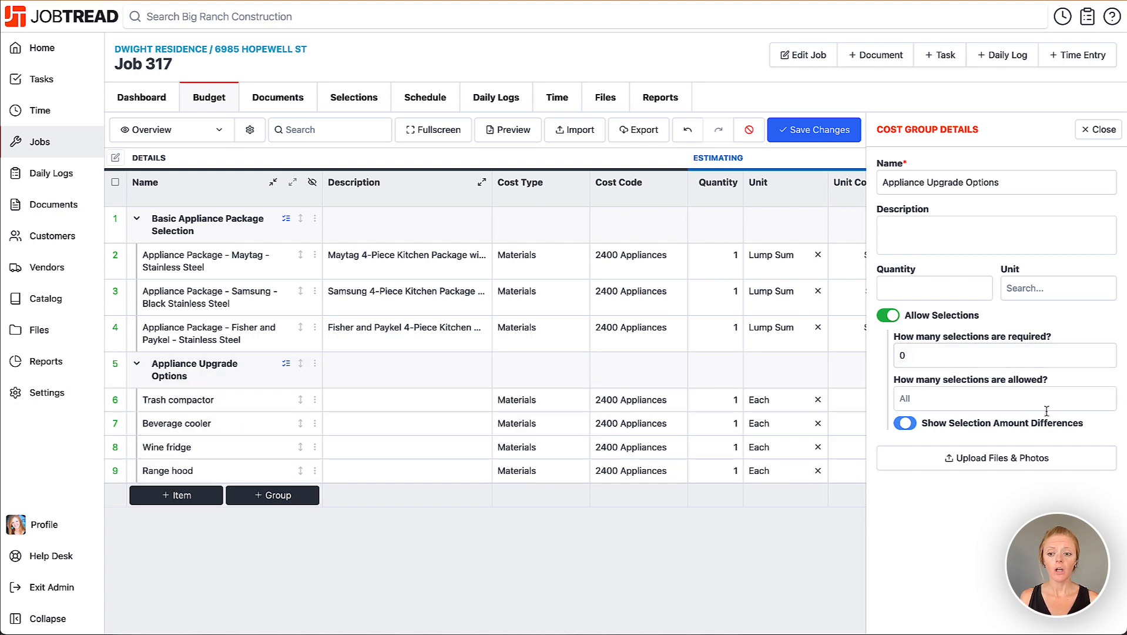
pyautogui.click(953, 401)
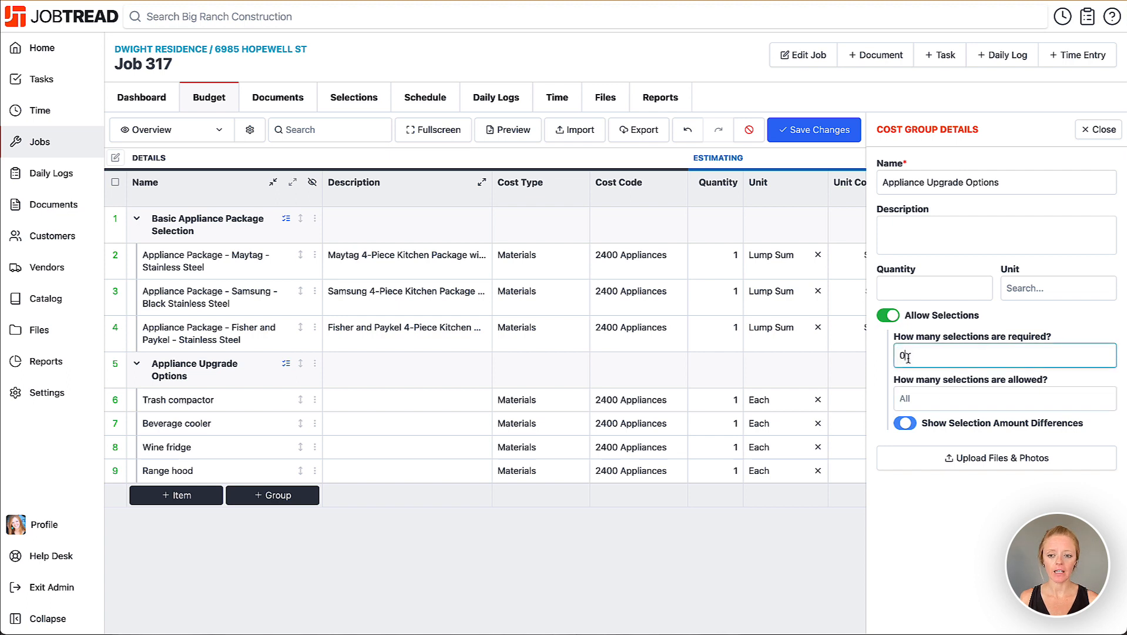
pyautogui.moveTo(912, 355); pyautogui.dragTo(895, 355)
pyautogui.click(921, 397)
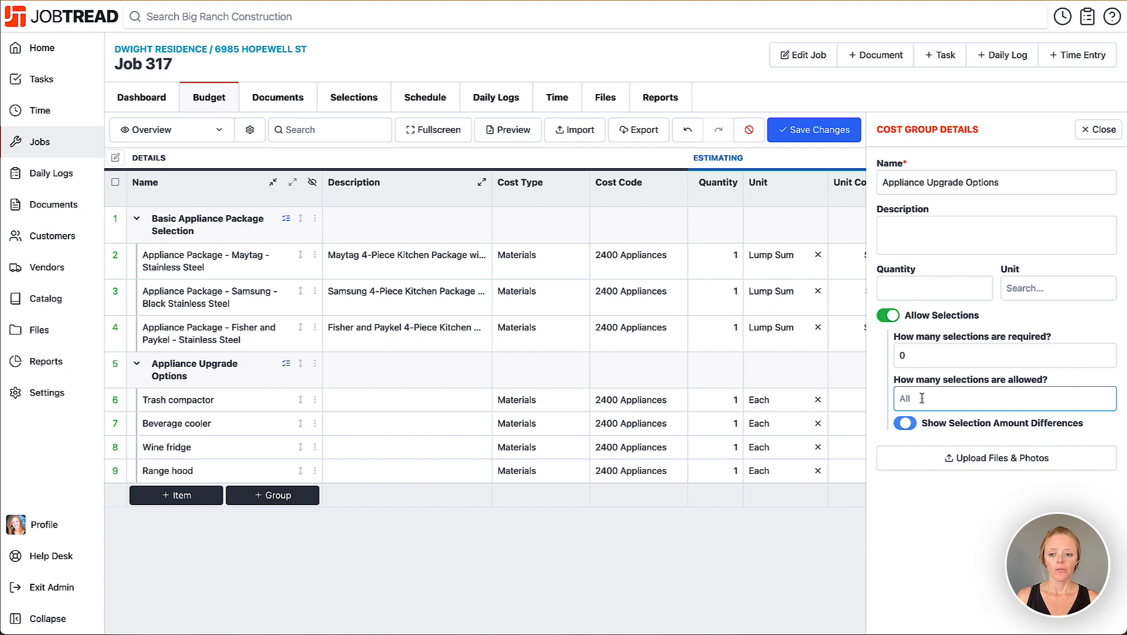
pyautogui.click(1095, 130)
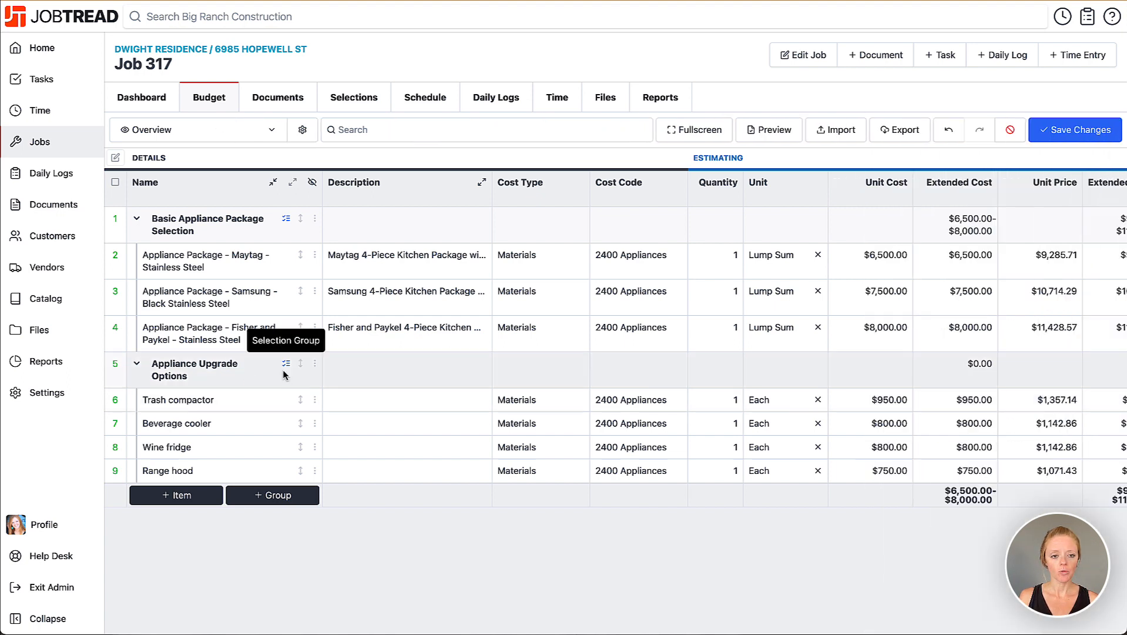
# Step: Review both groups and their item rows in the budget now that upgrades total $0.00
pyautogui.click(275, 217)
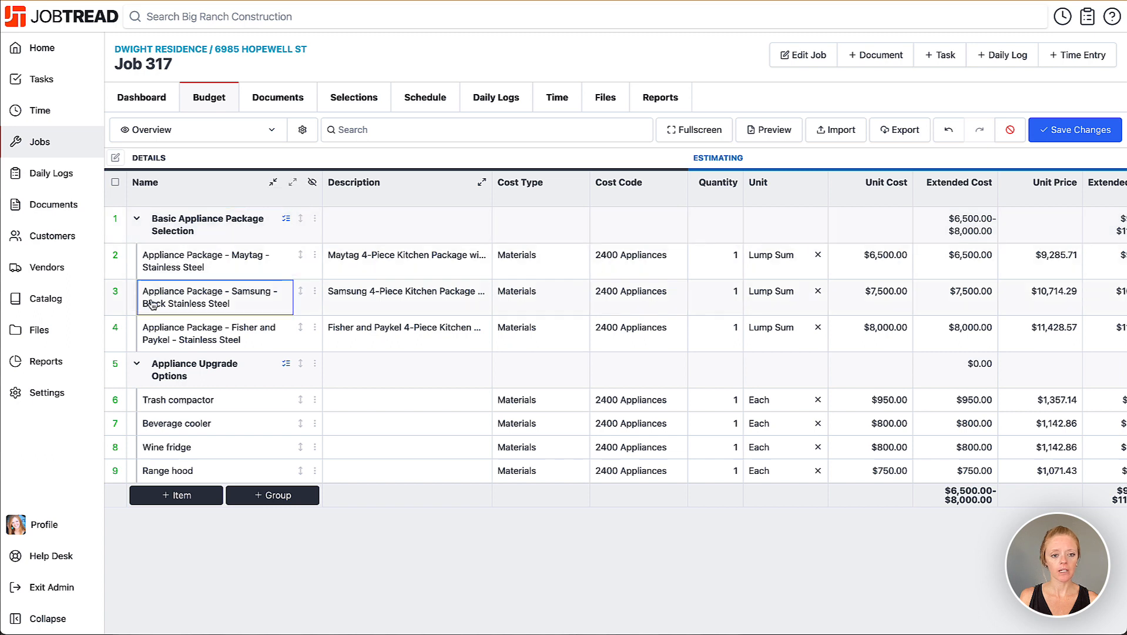
pyautogui.click(273, 340)
pyautogui.click(211, 224)
pyautogui.click(212, 260)
pyautogui.click(211, 334)
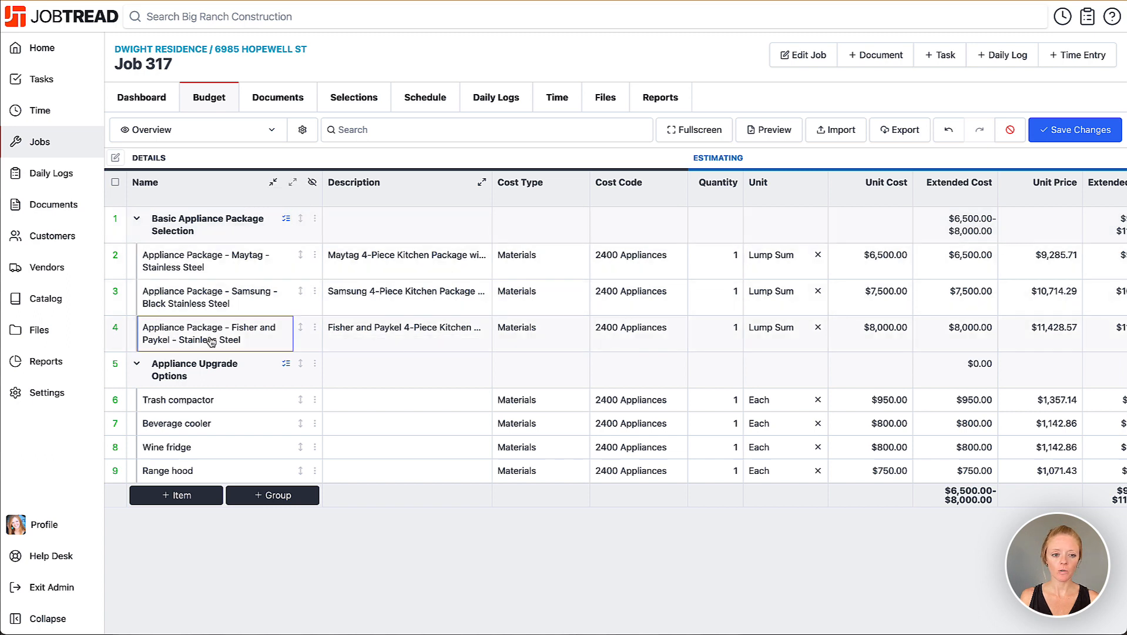
pyautogui.click(263, 400)
pyautogui.click(211, 447)
pyautogui.click(211, 470)
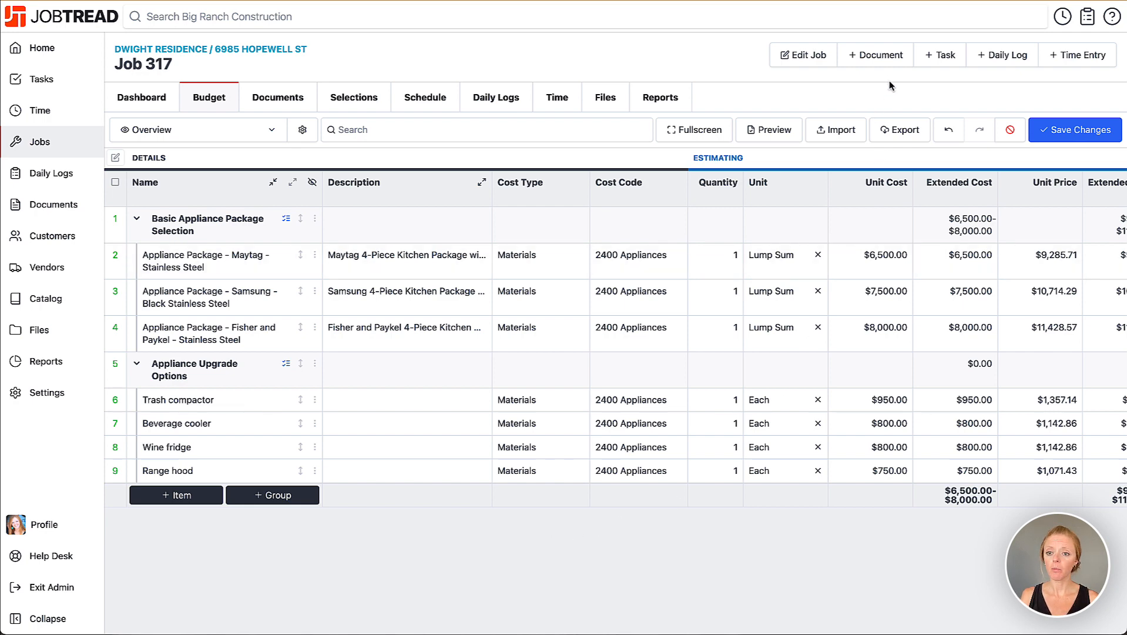
# Step: Save the budget and create a draft Proposal containing both appliance groups
pyautogui.hotkey('ctrl', 's')
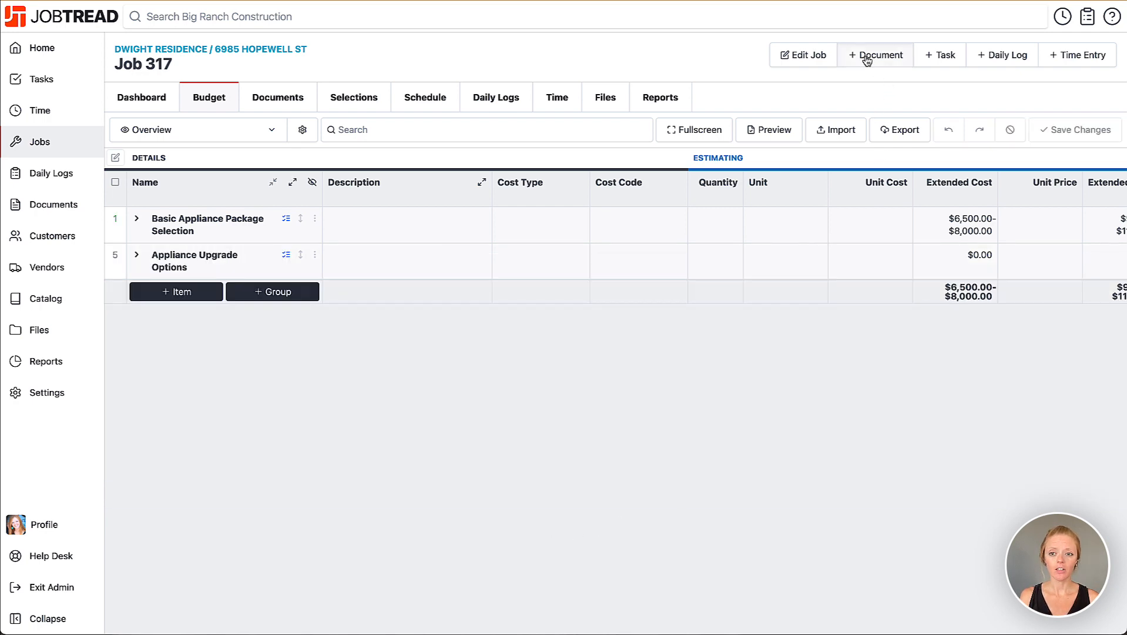
pyautogui.click(868, 55)
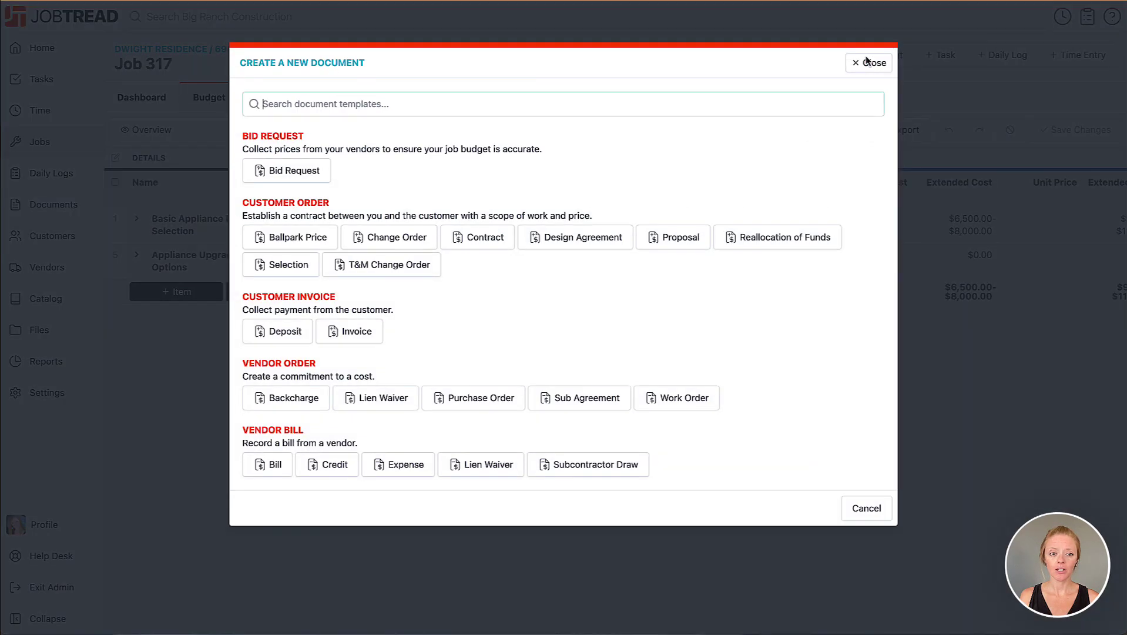
pyautogui.click(671, 238)
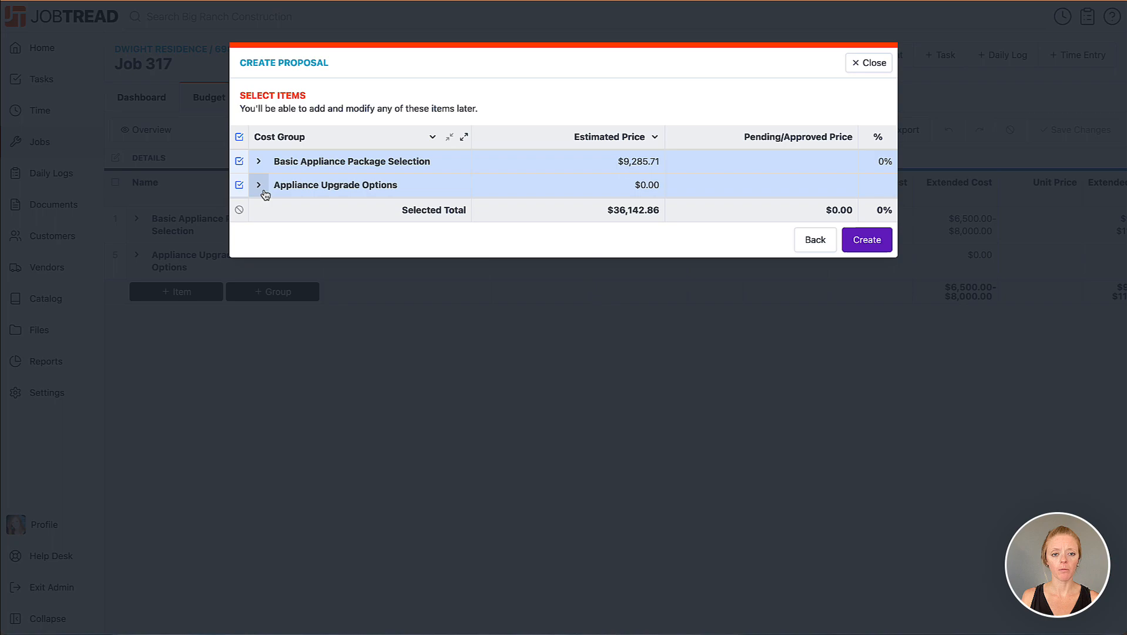
pyautogui.click(866, 240)
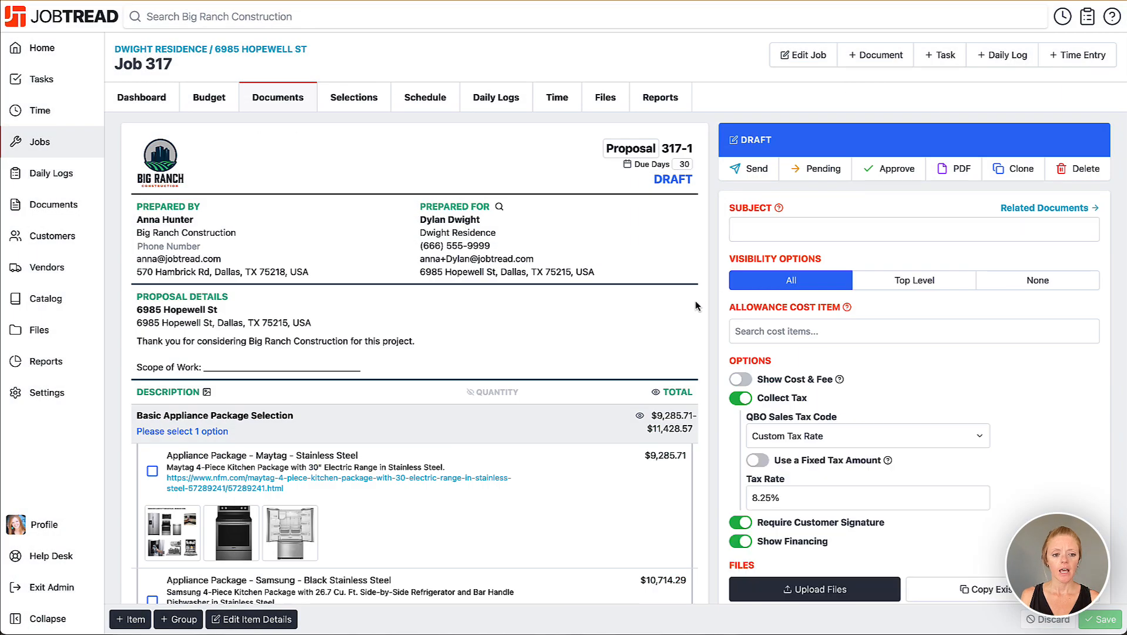
pyautogui.scroll(-2, 695, 300)
pyautogui.scroll(-3, 695, 301)
pyautogui.scroll(-3, 695, 301)
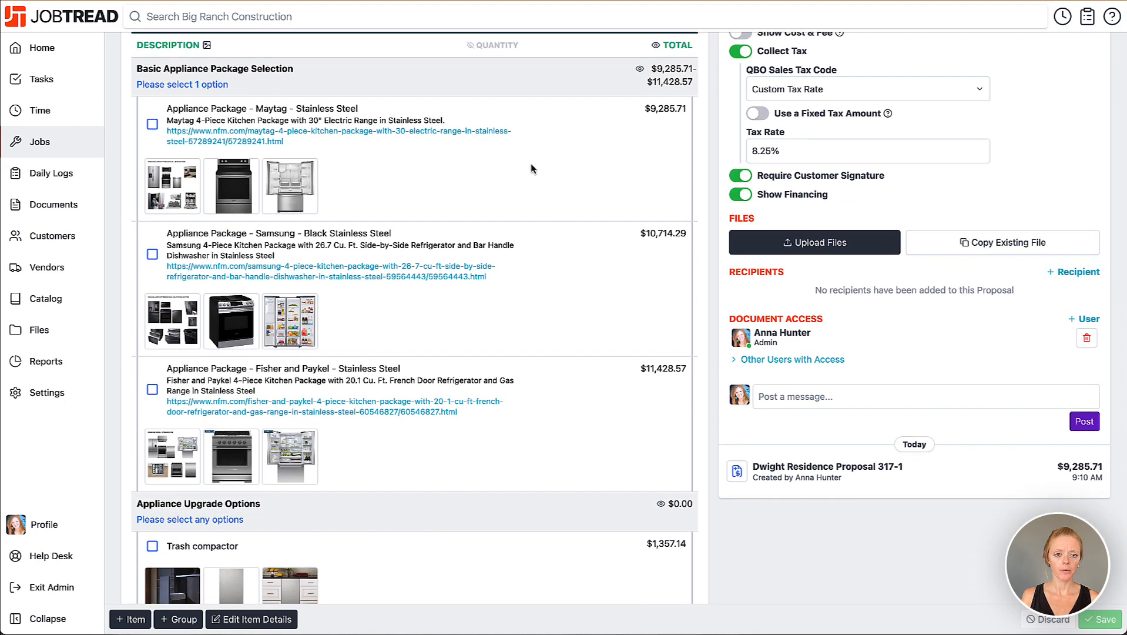
pyautogui.moveTo(227, 85); pyautogui.dragTo(141, 85)
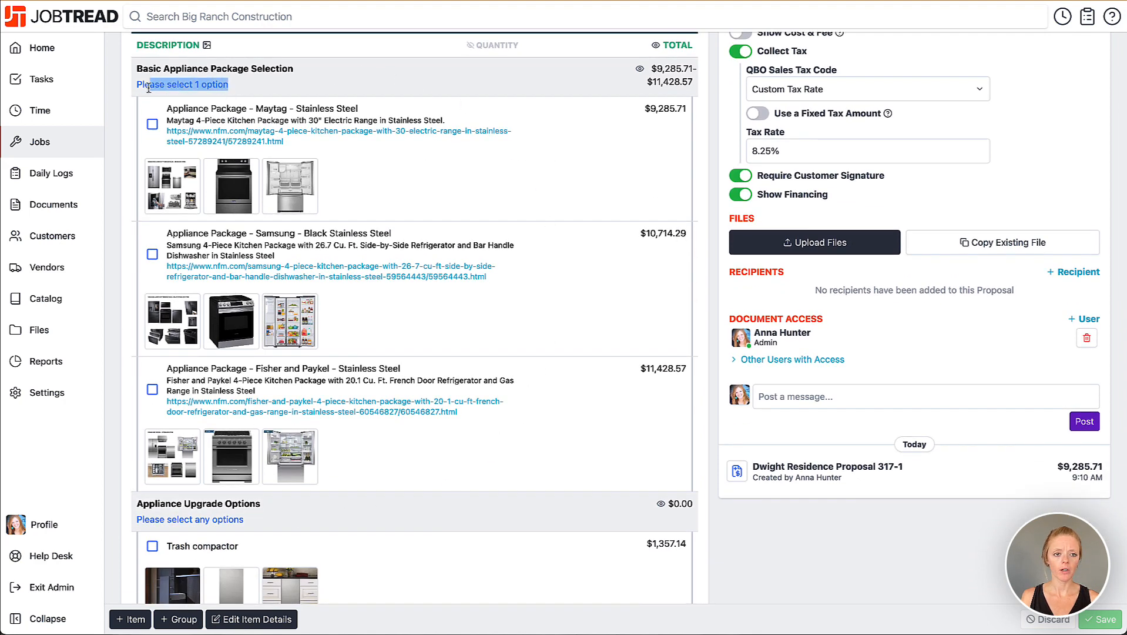
pyautogui.click(146, 95)
pyautogui.scroll(-5, 164, 231)
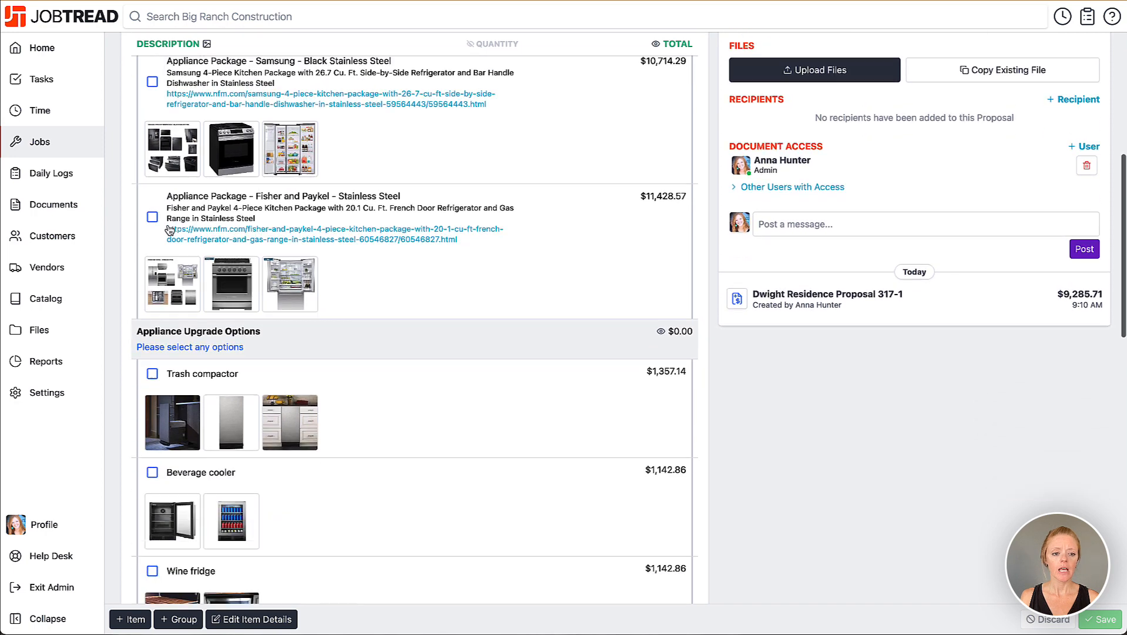
pyautogui.scroll(-5, 194, 211)
pyautogui.scroll(2, 253, 198)
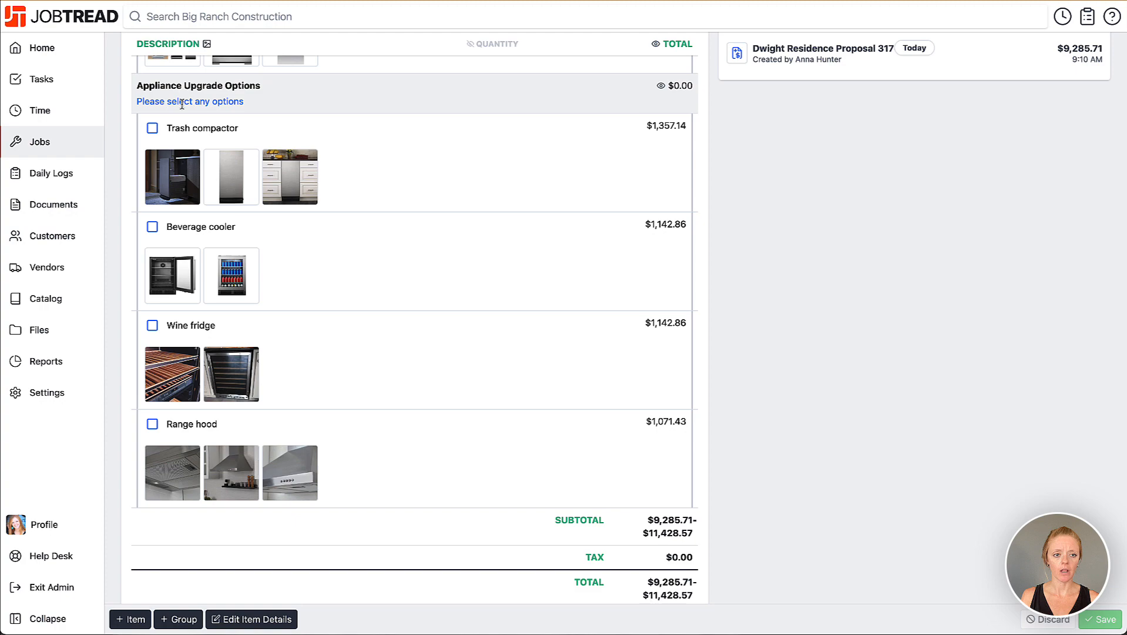
pyautogui.scroll(5, 182, 104)
pyautogui.scroll(5, 183, 132)
pyautogui.scroll(3, 182, 141)
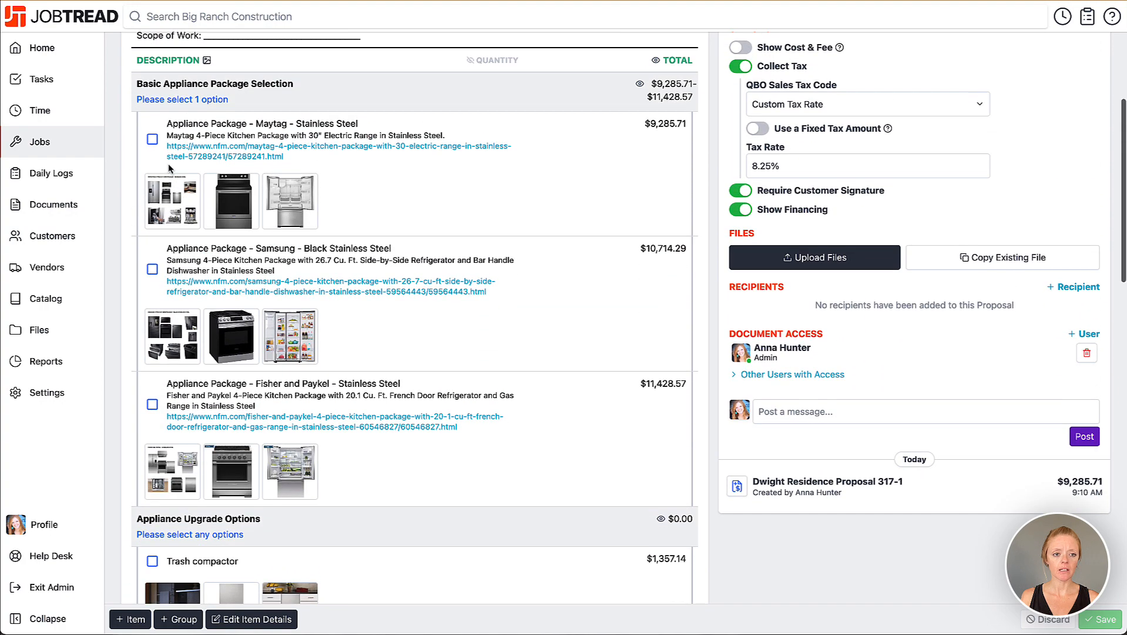
# Step: Compare totals with each package ticked, settling on the Maytag package
pyautogui.click(152, 140)
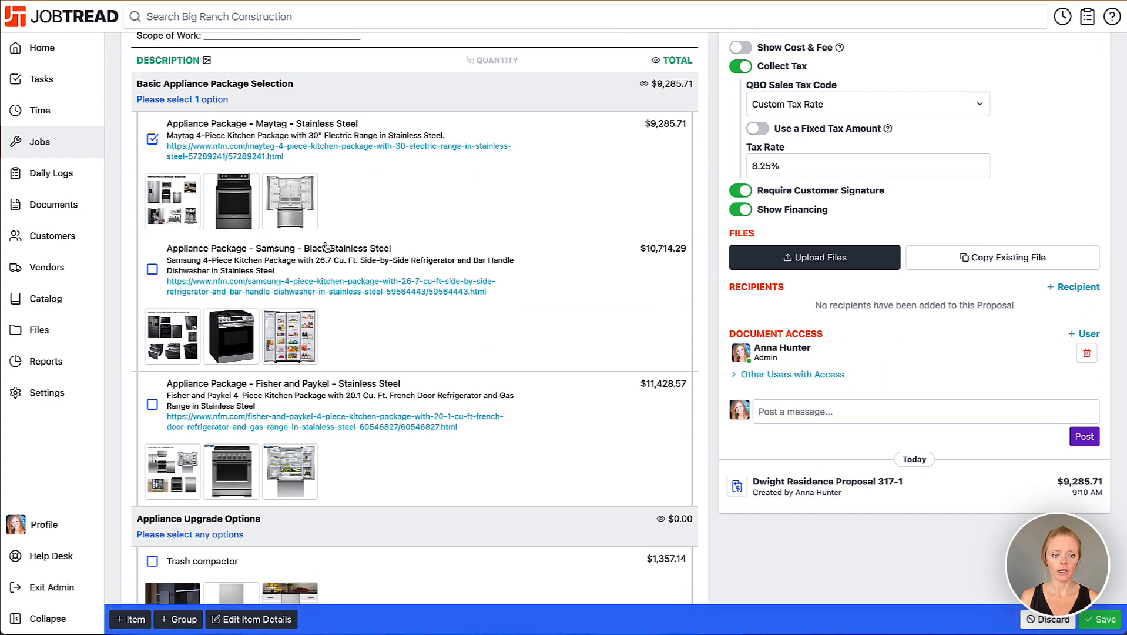
pyautogui.click(152, 269)
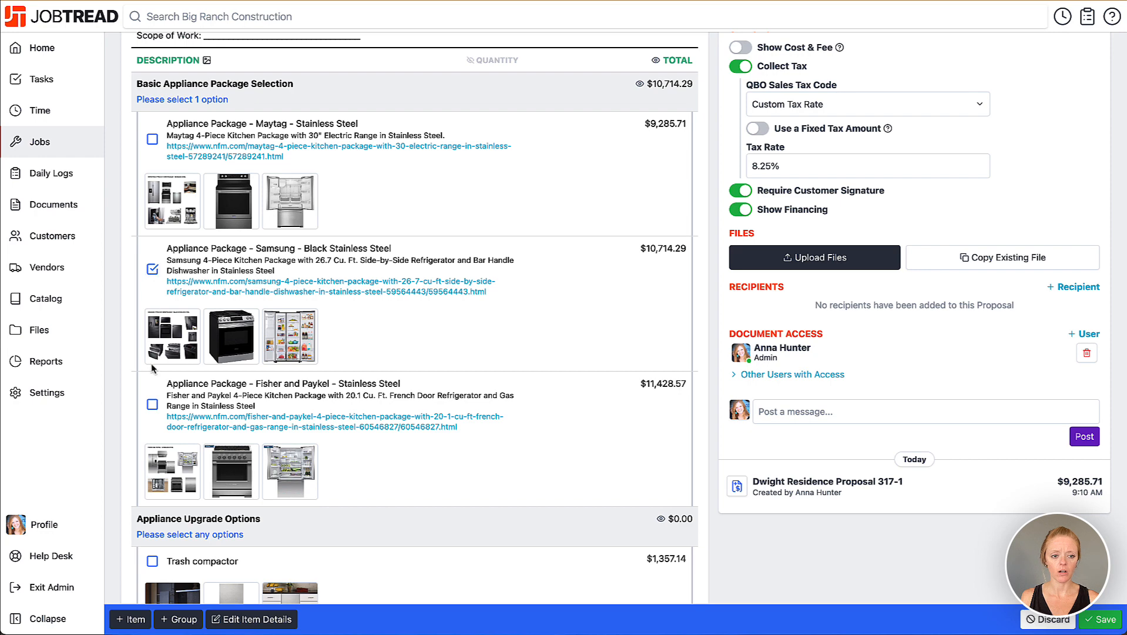
pyautogui.click(152, 404)
pyautogui.click(152, 139)
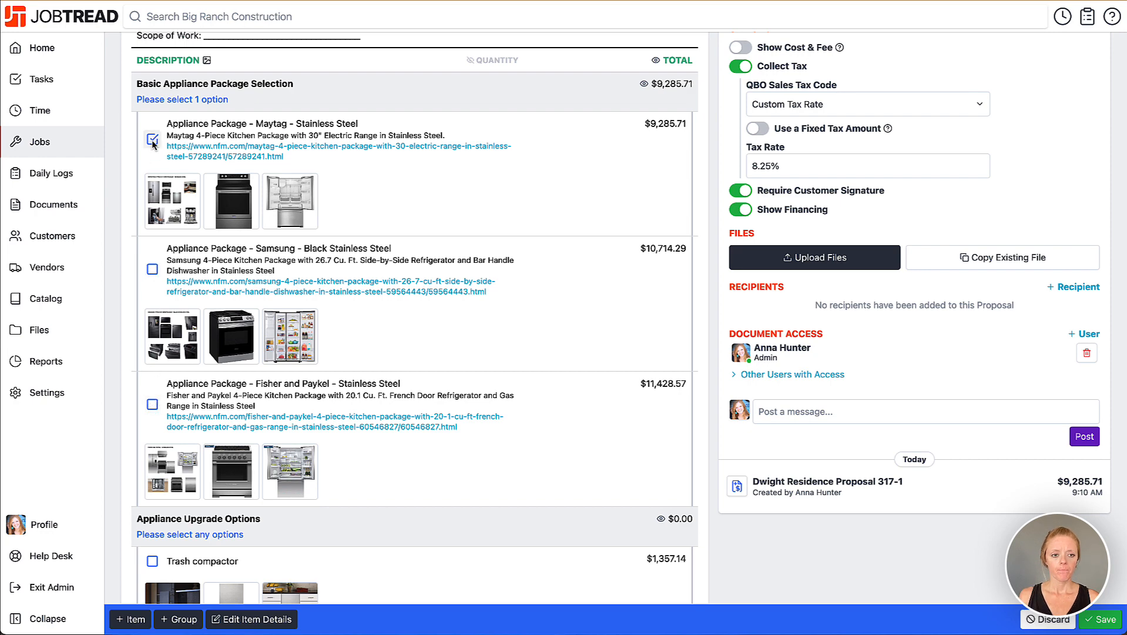
pyautogui.scroll(-4, 396, 352)
pyautogui.scroll(-4, 528, 264)
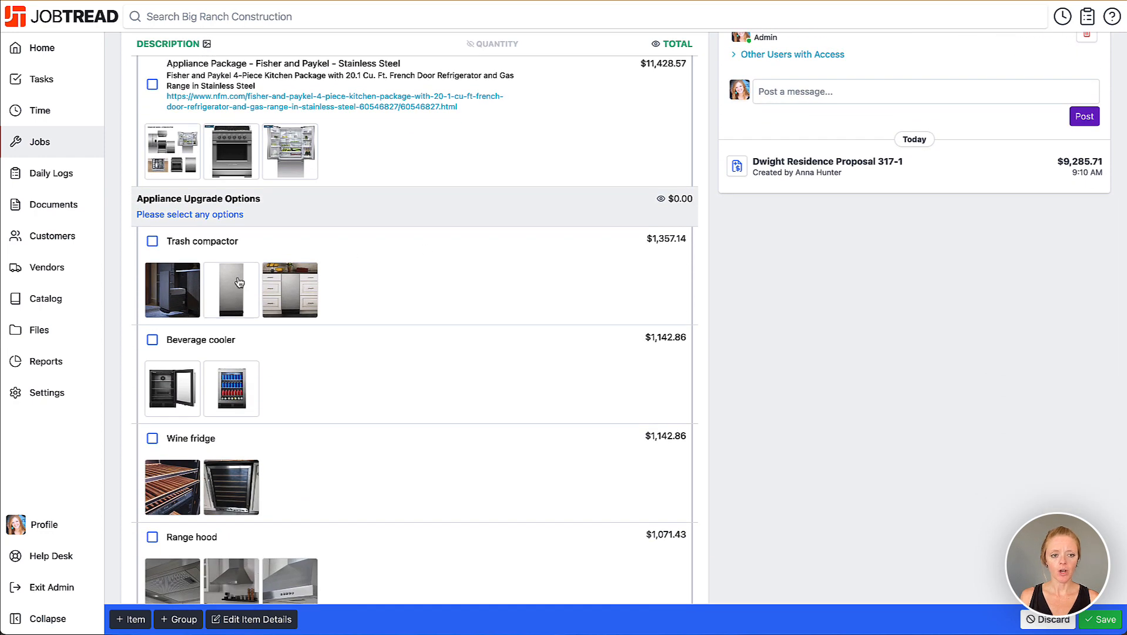
# Step: Select the trash compactor, beverage cooler and wine fridge upgrades on the proposal
pyautogui.click(152, 241)
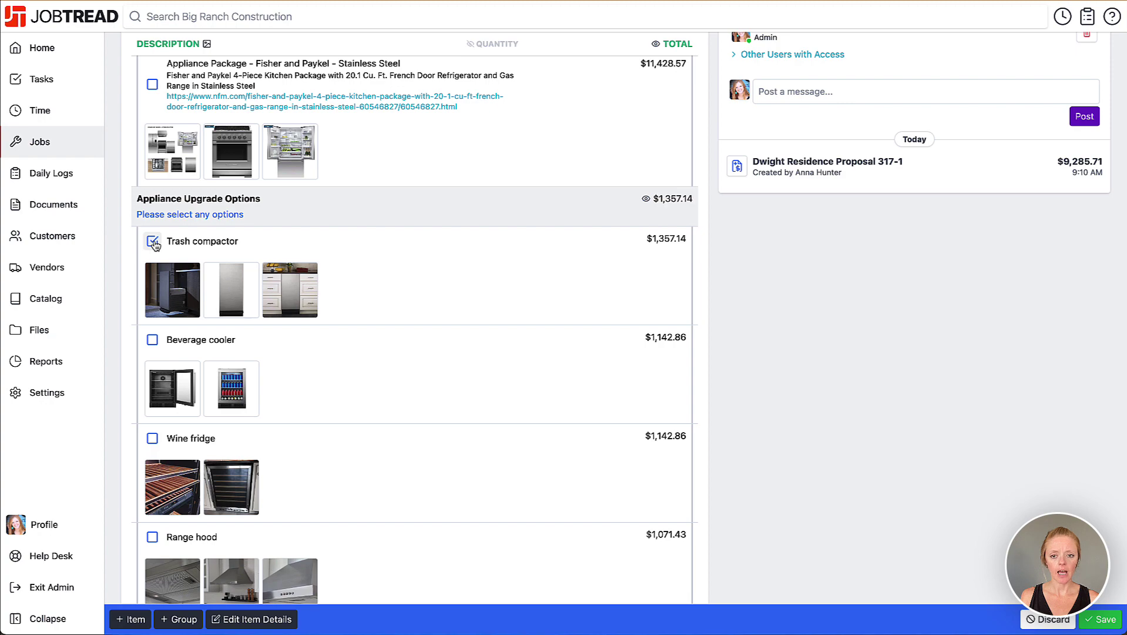
pyautogui.click(152, 339)
pyautogui.click(152, 438)
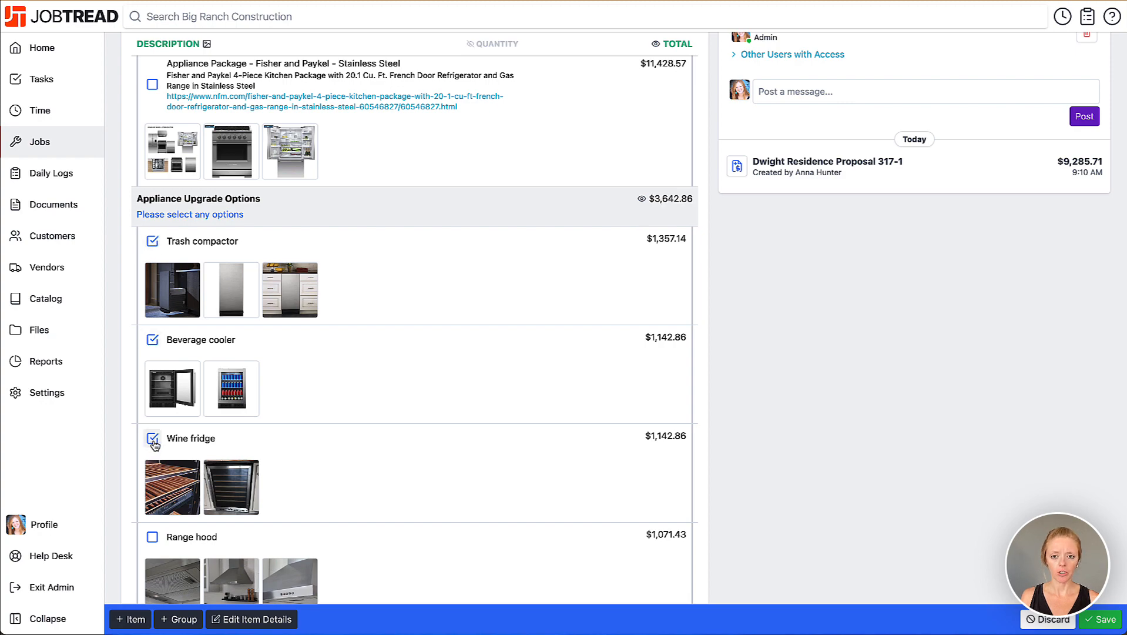
pyautogui.scroll(5, 159, 441)
pyautogui.scroll(3, 159, 441)
pyautogui.scroll(2, 161, 434)
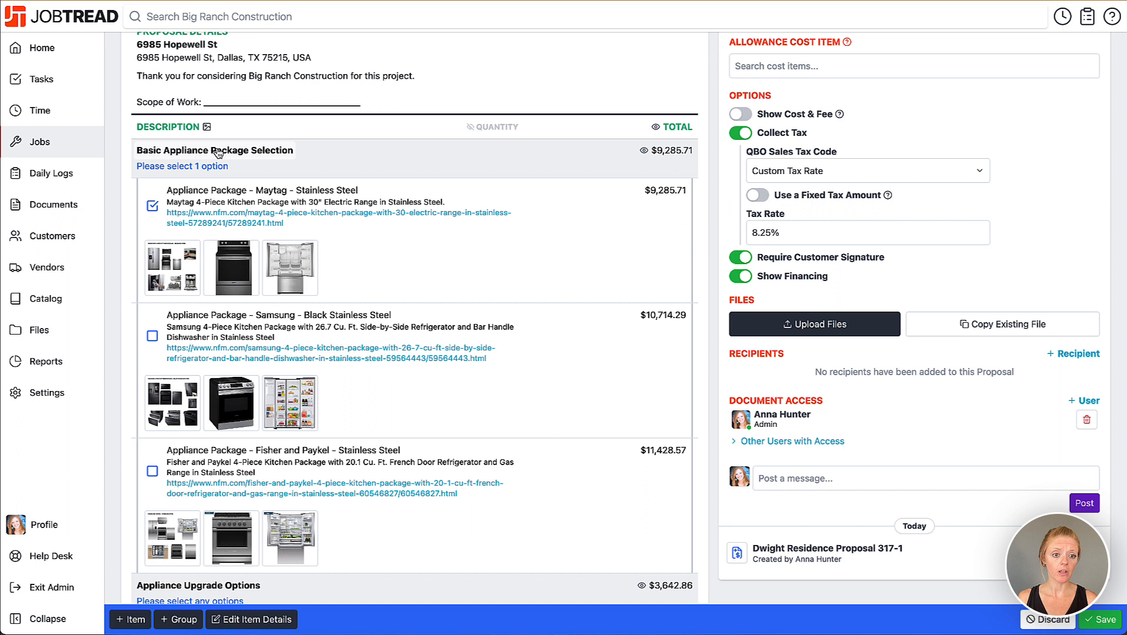
# Step: Enable Show Selection Amount Differences, compare Samsung and Fisher and Paykel, then keep Maytag at $9,285.71
pyautogui.click(218, 150)
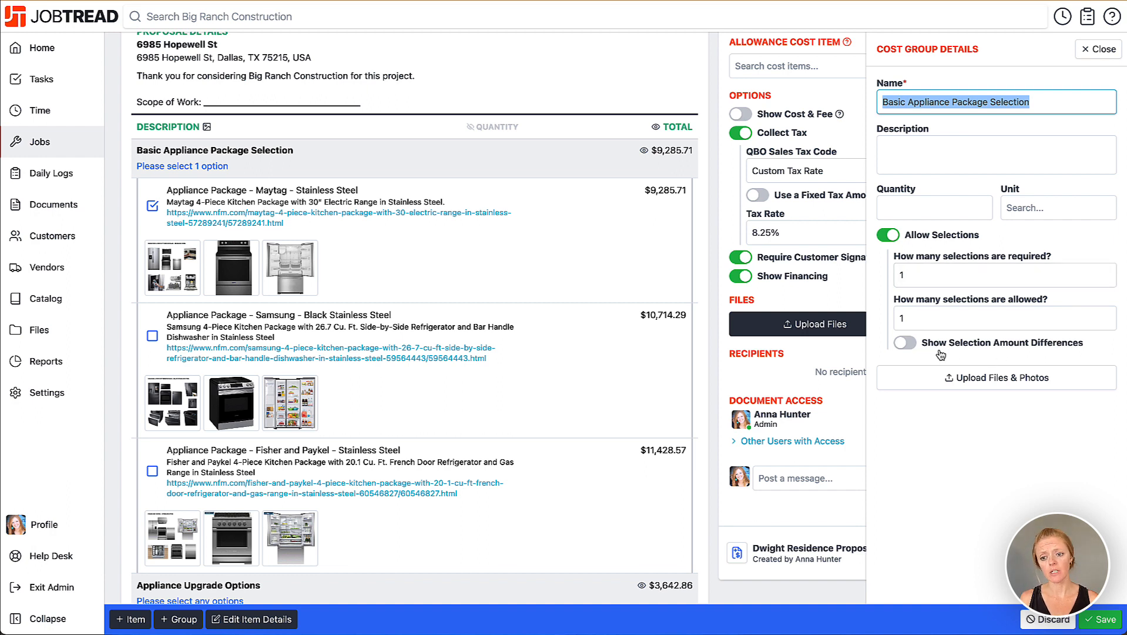
pyautogui.click(905, 343)
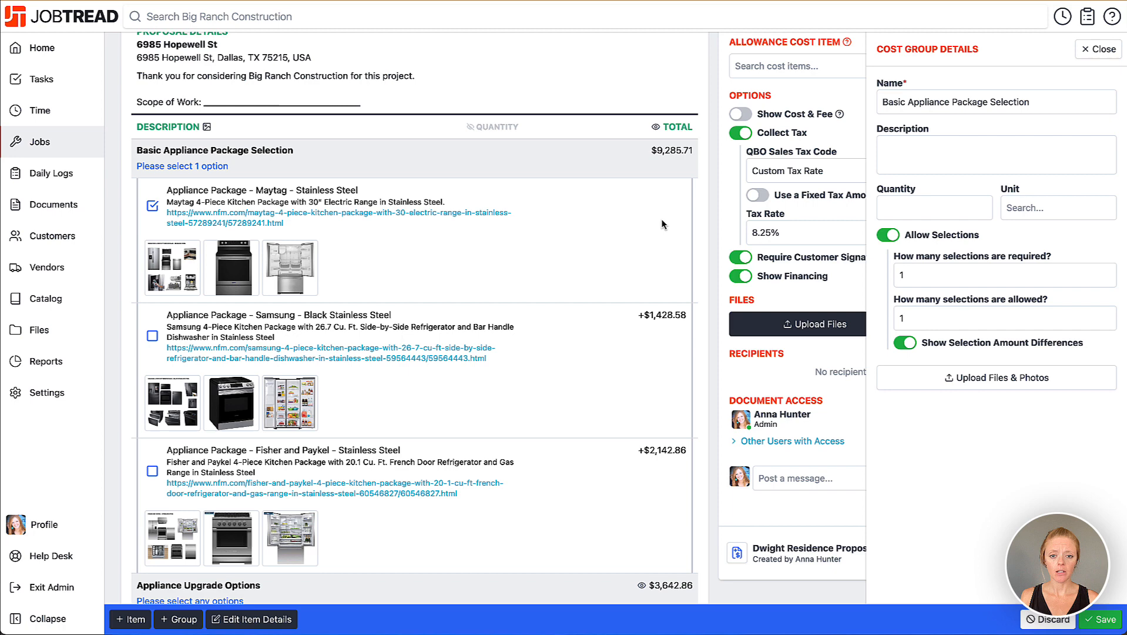
pyautogui.scroll(-2, 660, 218)
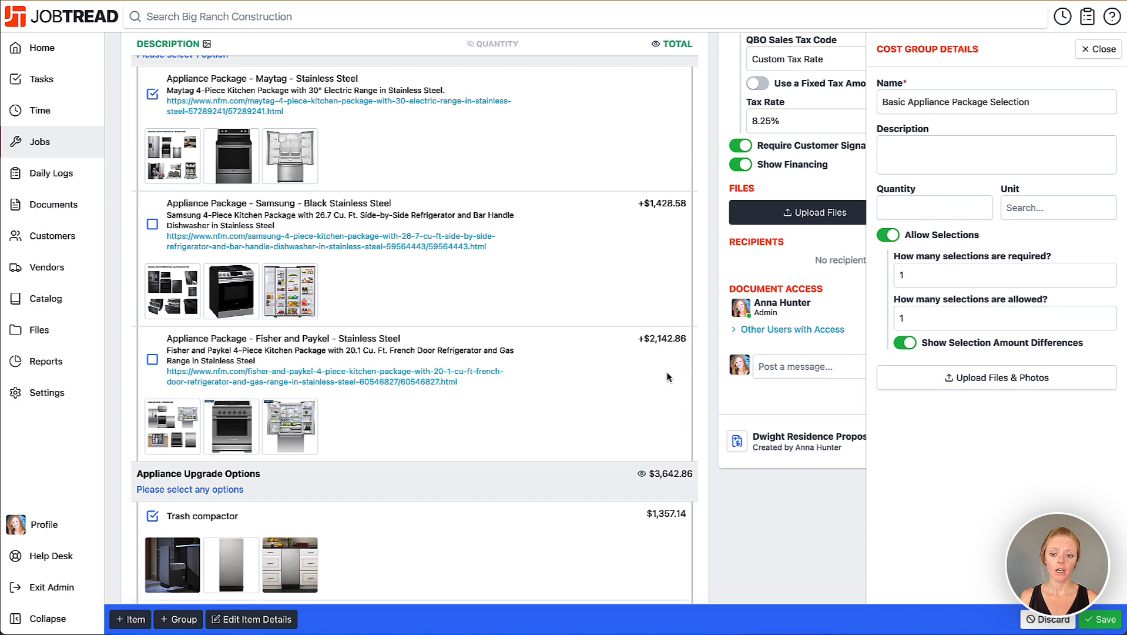
pyautogui.scroll(1, 666, 372)
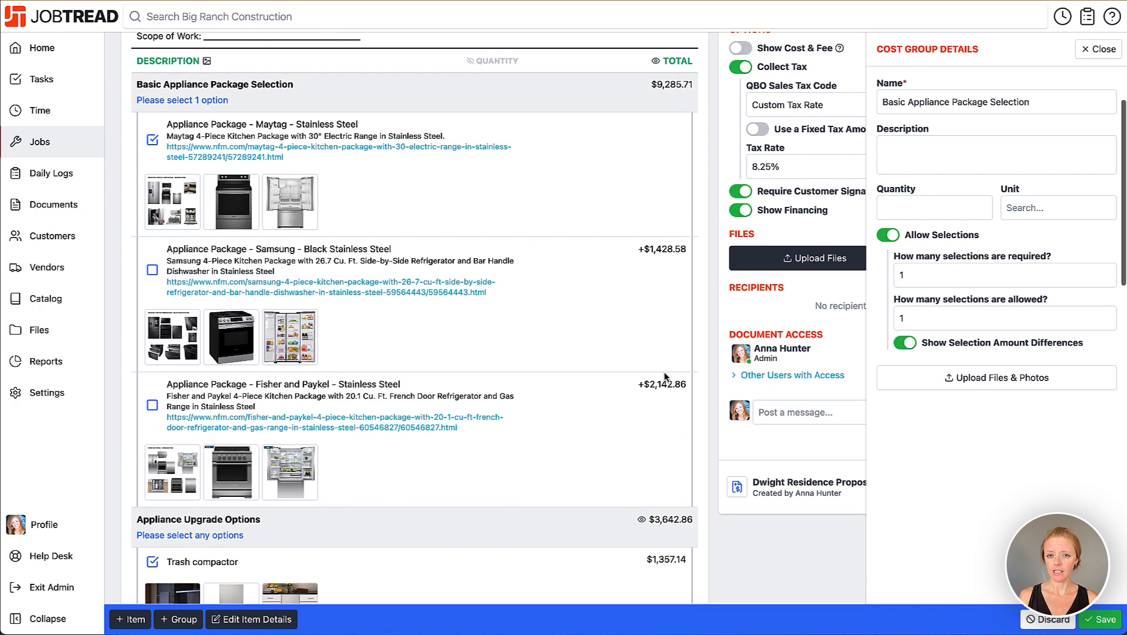
pyautogui.scroll(1, 664, 372)
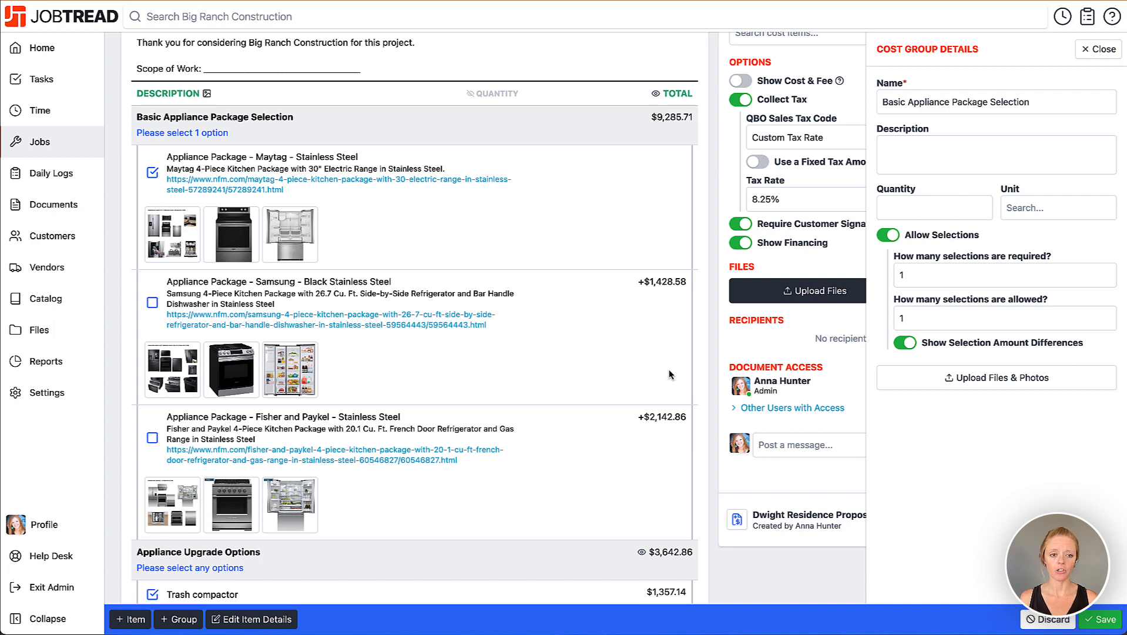
pyautogui.click(152, 302)
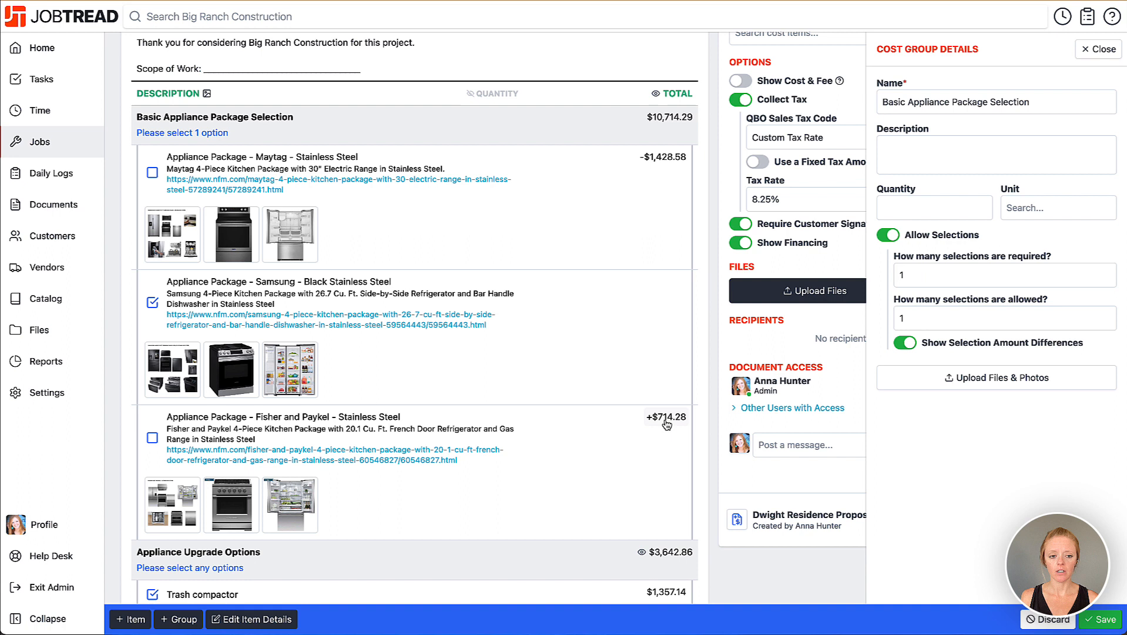
pyautogui.click(152, 438)
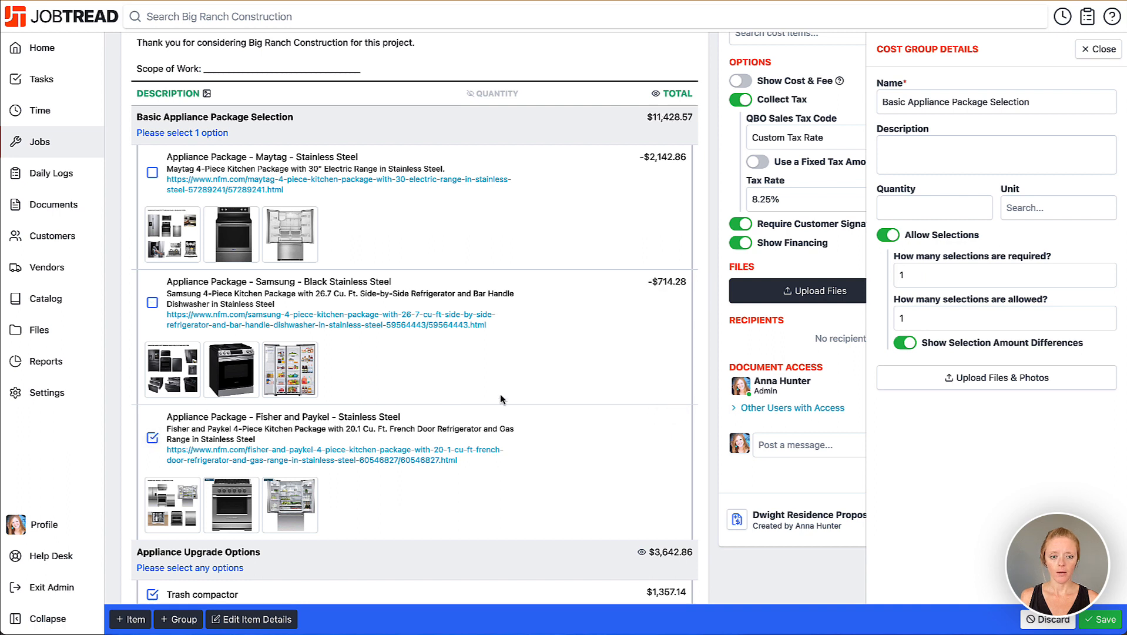
pyautogui.click(152, 173)
pyautogui.click(1099, 48)
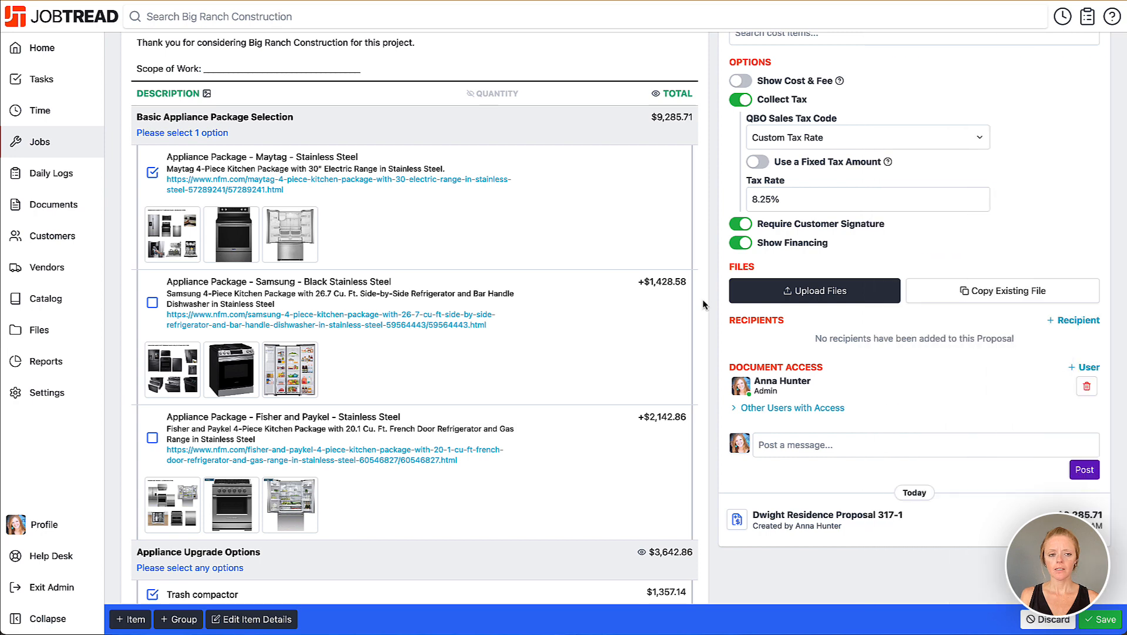
pyautogui.scroll(3, 693, 323)
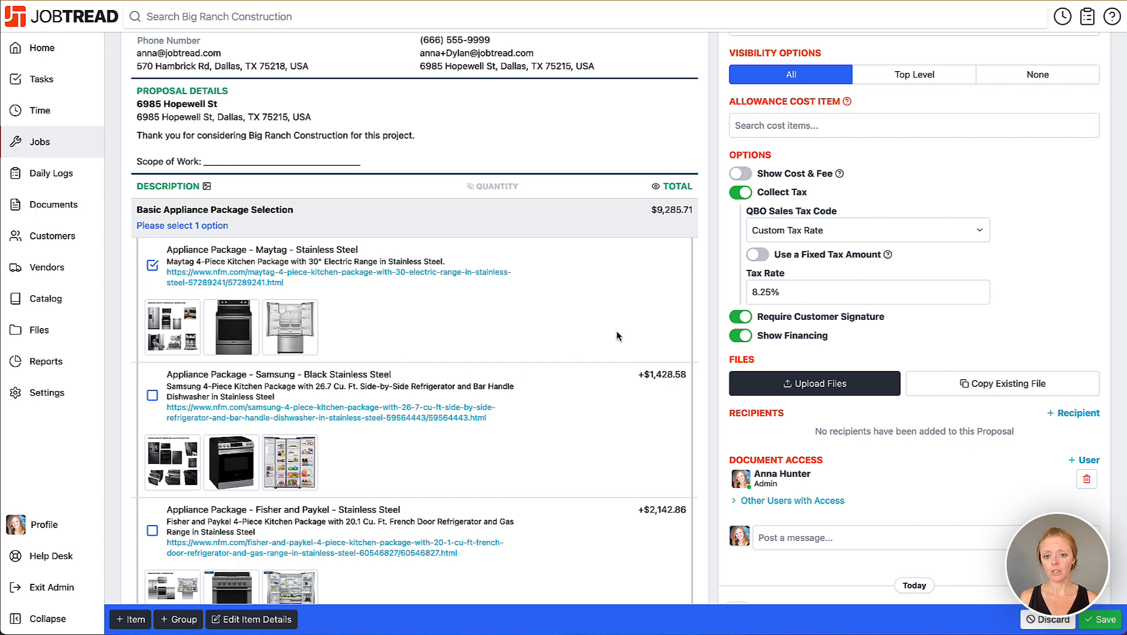
pyautogui.scroll(-3, 616, 335)
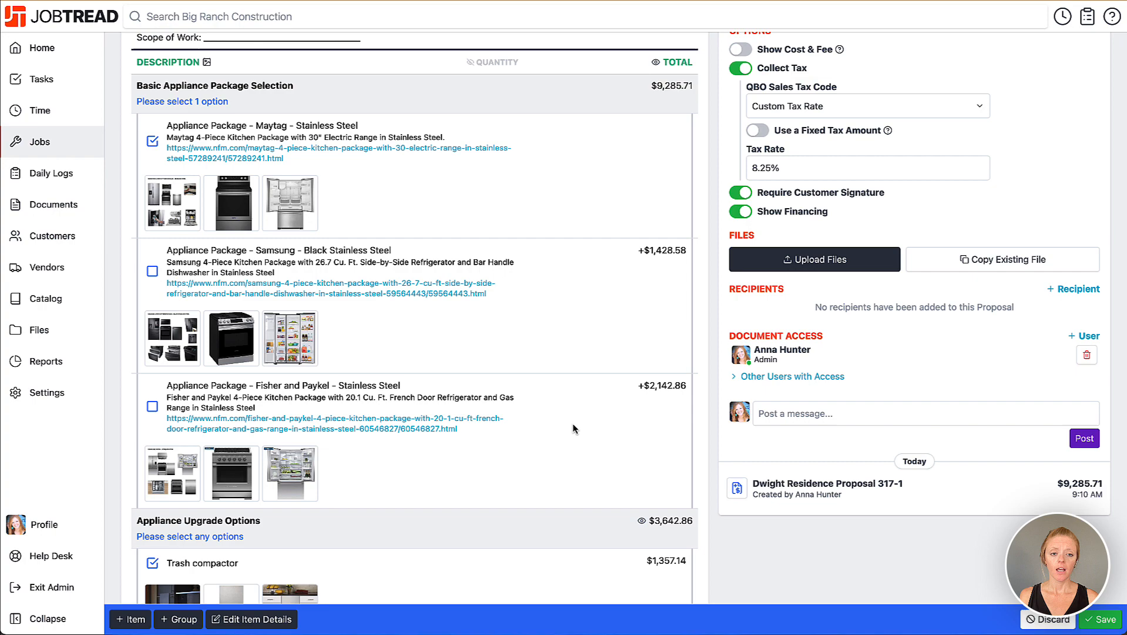
pyautogui.scroll(8, 573, 429)
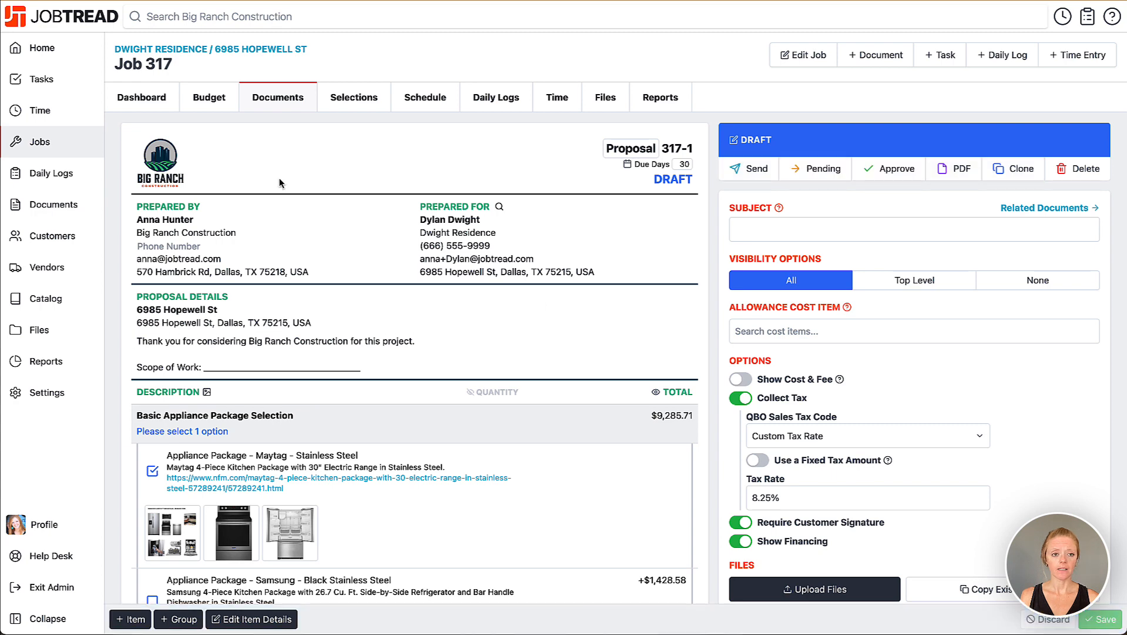
# Step: View the Job 317 budget with both appliance groups expanded to show all seven items
pyautogui.click(228, 99)
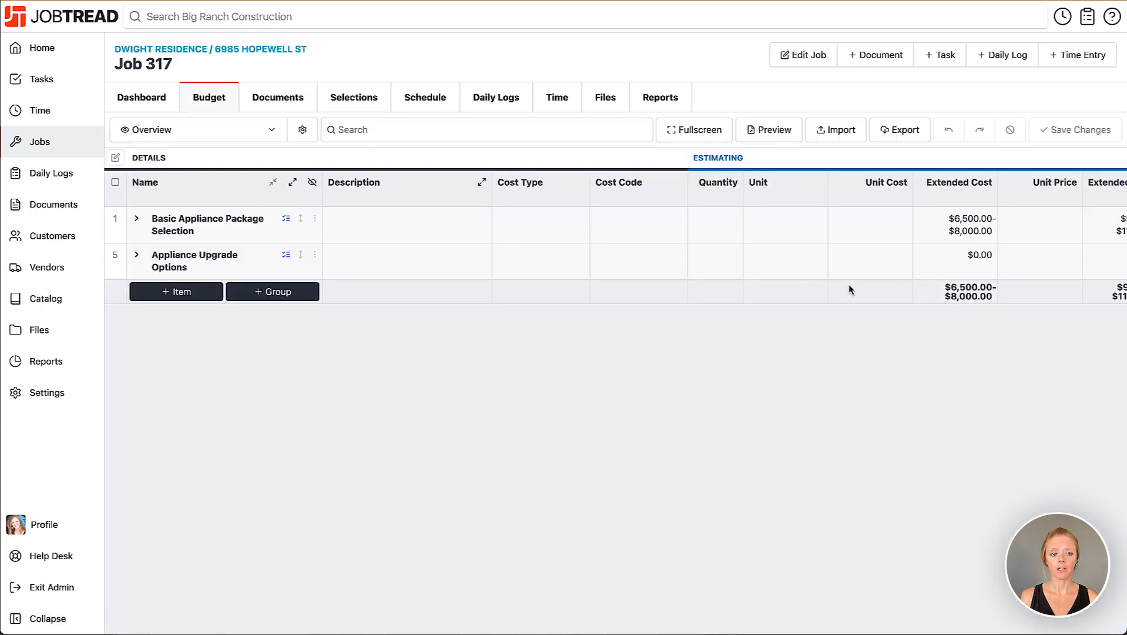
pyautogui.click(292, 182)
pyautogui.hscroll(5, 749, 312)
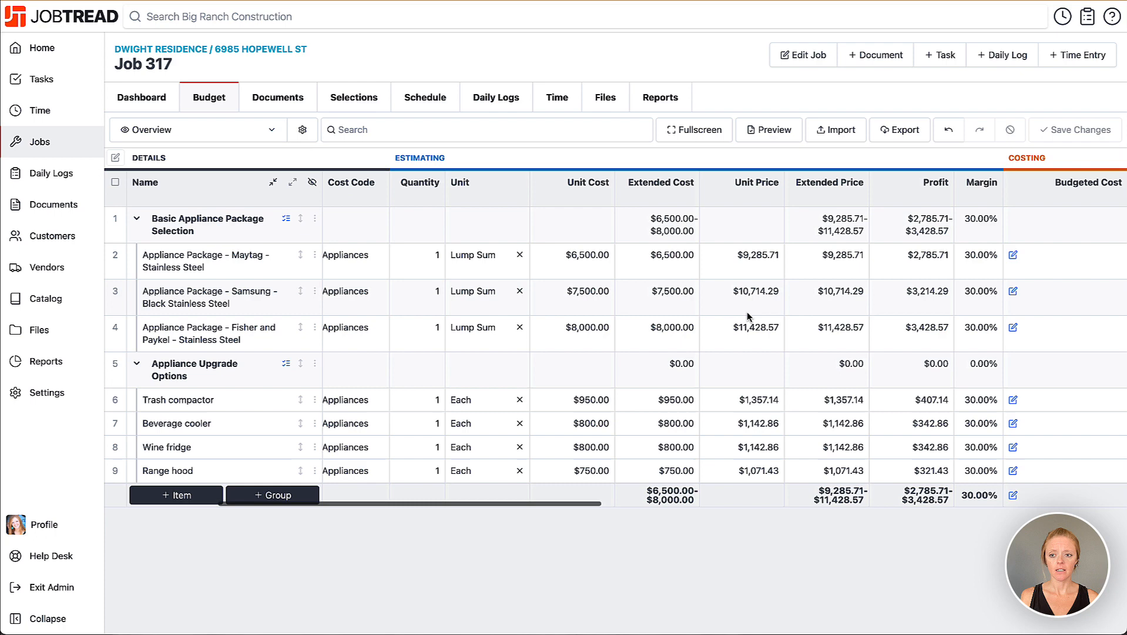
pyautogui.hscroll(5, 749, 312)
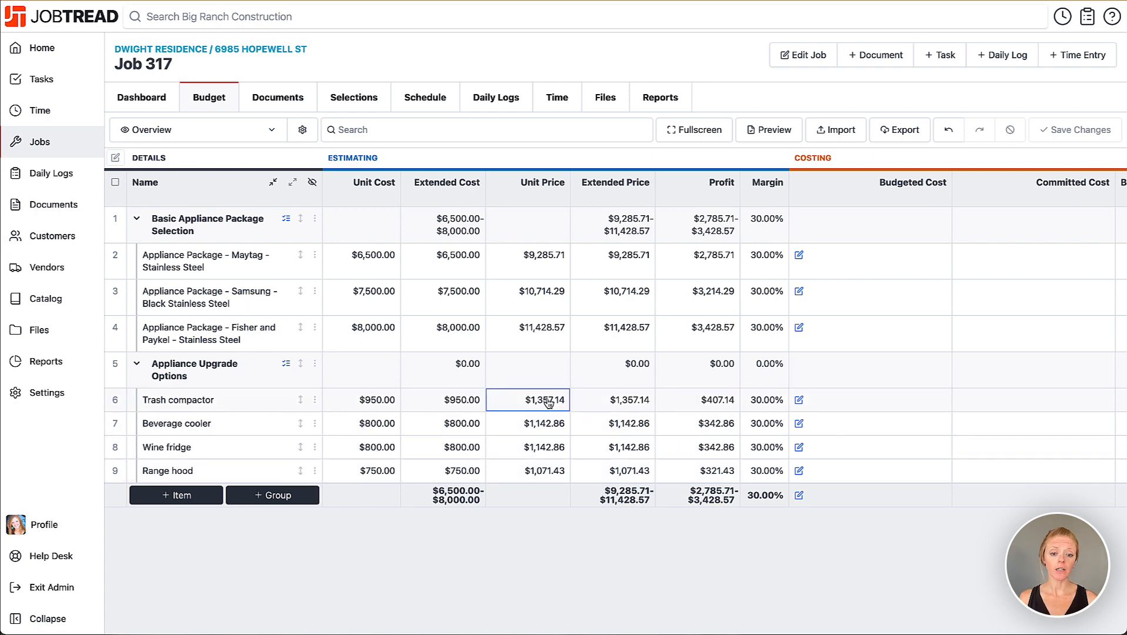
pyautogui.hscroll(-5, 546, 403)
pyautogui.hscroll(-5, 546, 404)
pyautogui.hscroll(-5, 546, 403)
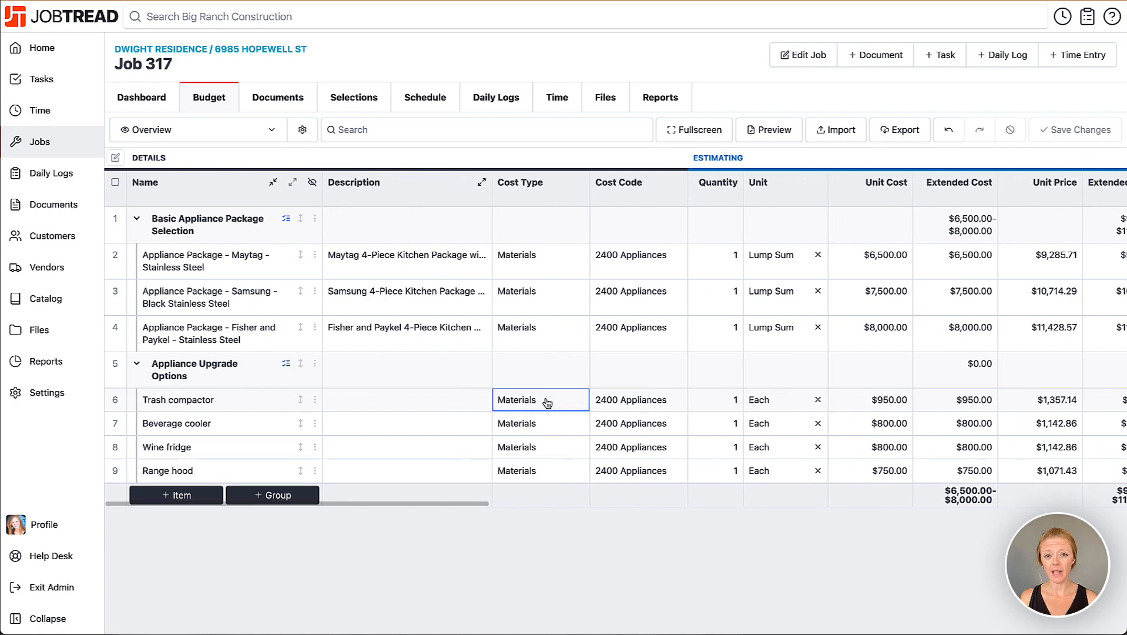